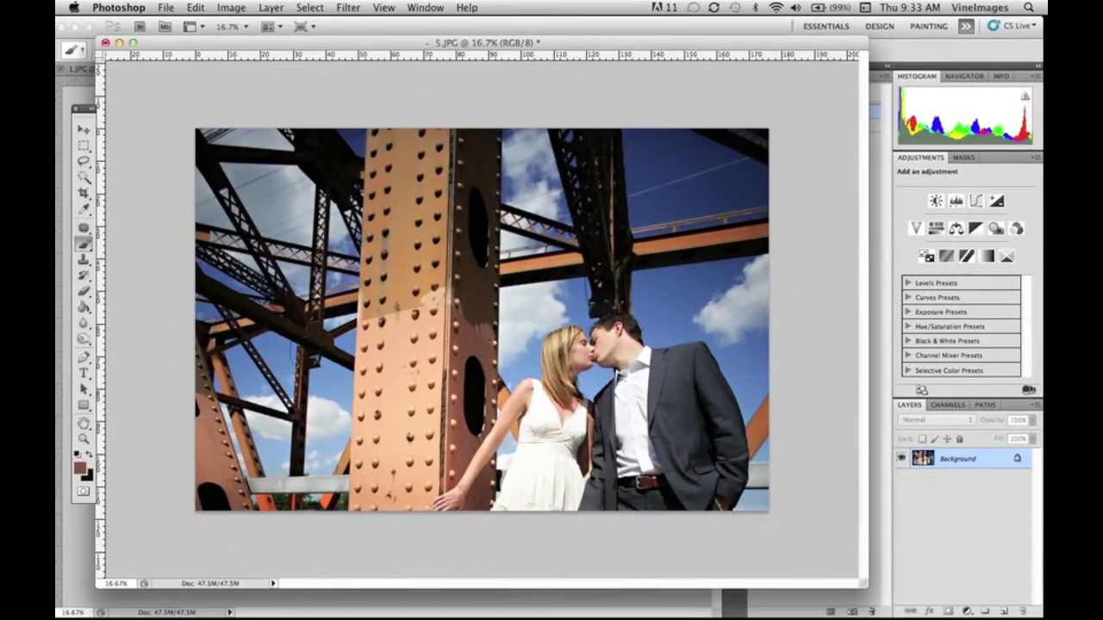
# Step: Duplicate the Background layer of 5.JPG as Background copy
pyautogui.moveTo(1037, 414); pyautogui.dragTo(1034, 407)
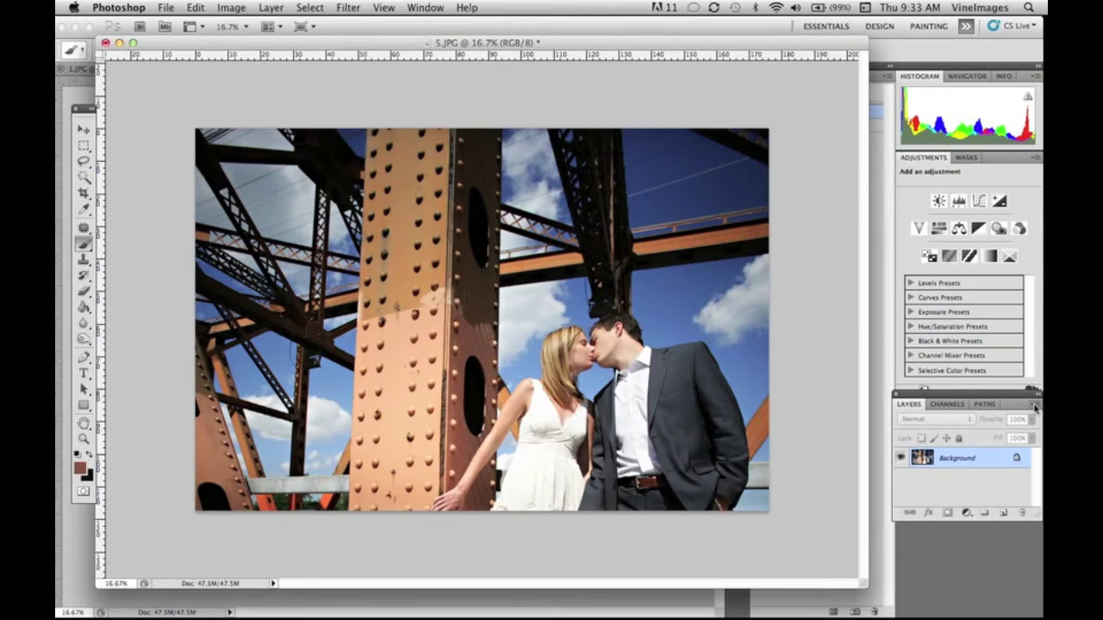
pyautogui.click(1038, 407)
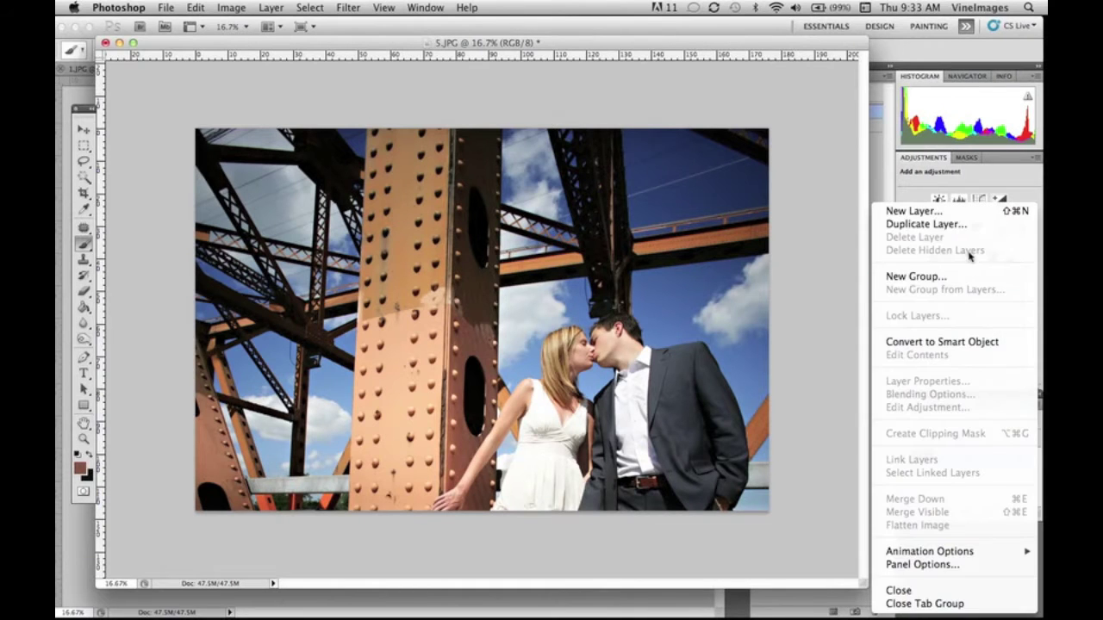
pyautogui.click(958, 226)
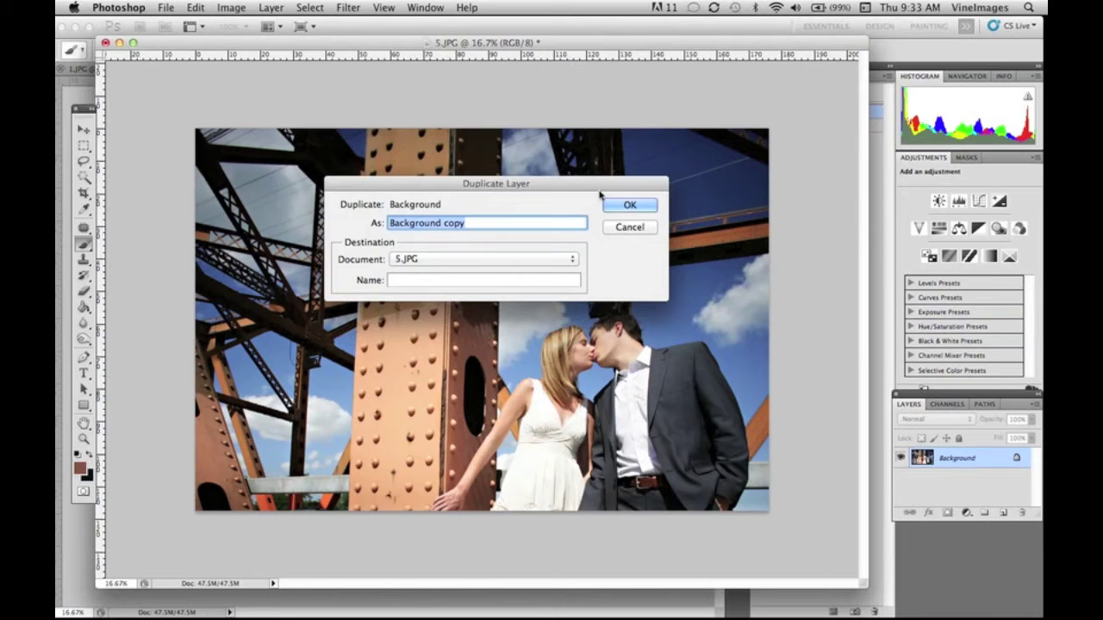
pyautogui.click(630, 205)
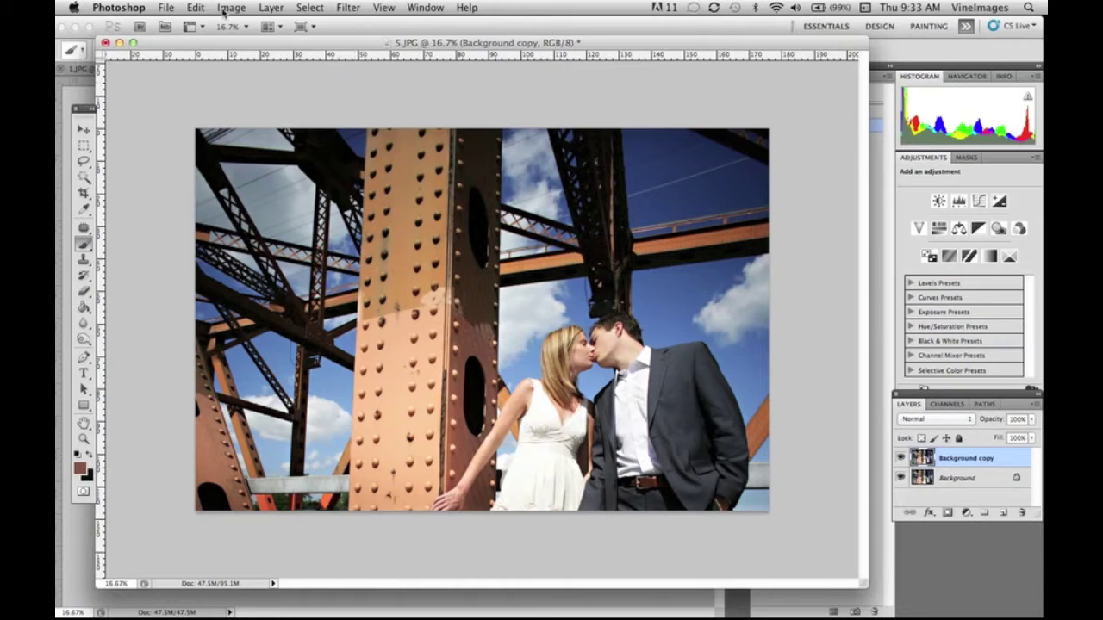
# Step: Render a 50-300mm Zoom lens flare at 179% brightness in the photo's upper-left corner on the Background copy layer
pyautogui.click(349, 8)
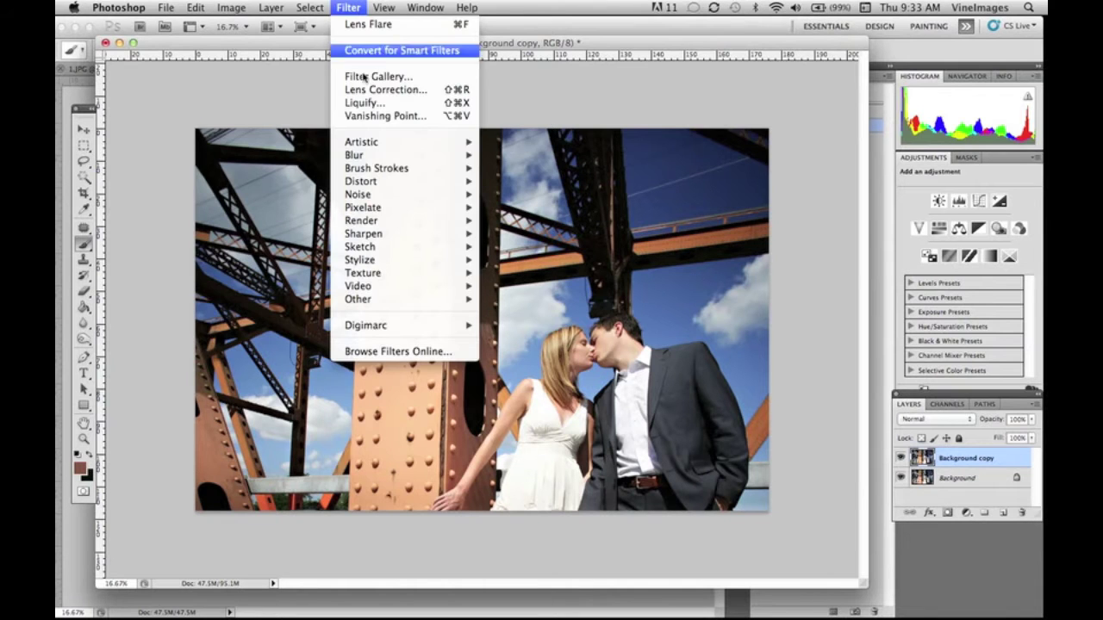
pyautogui.moveTo(379, 223)
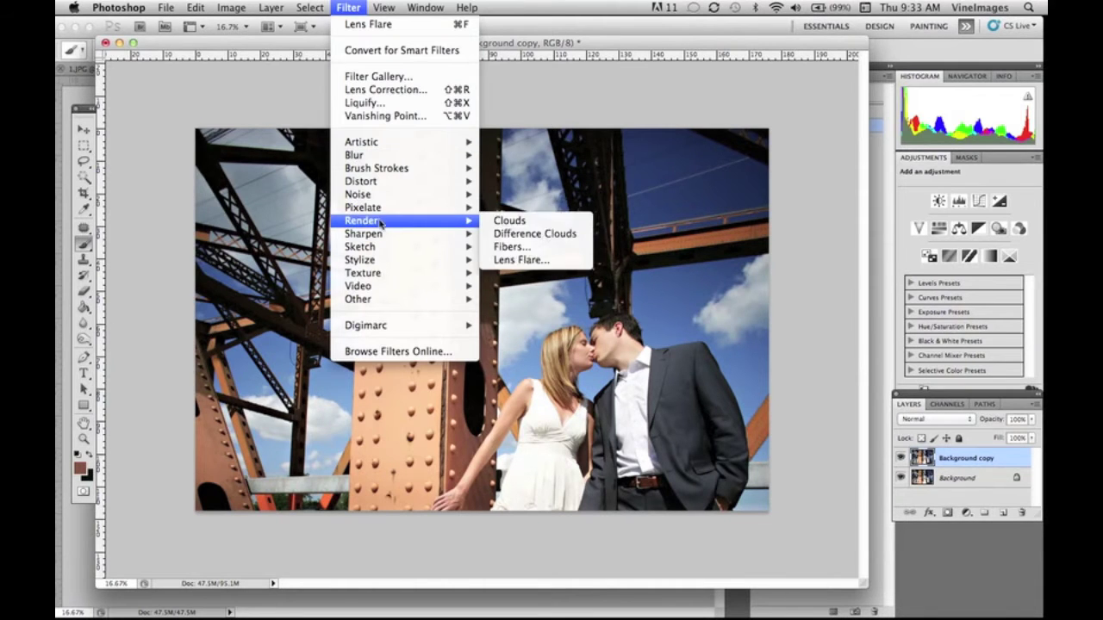
pyautogui.click(513, 260)
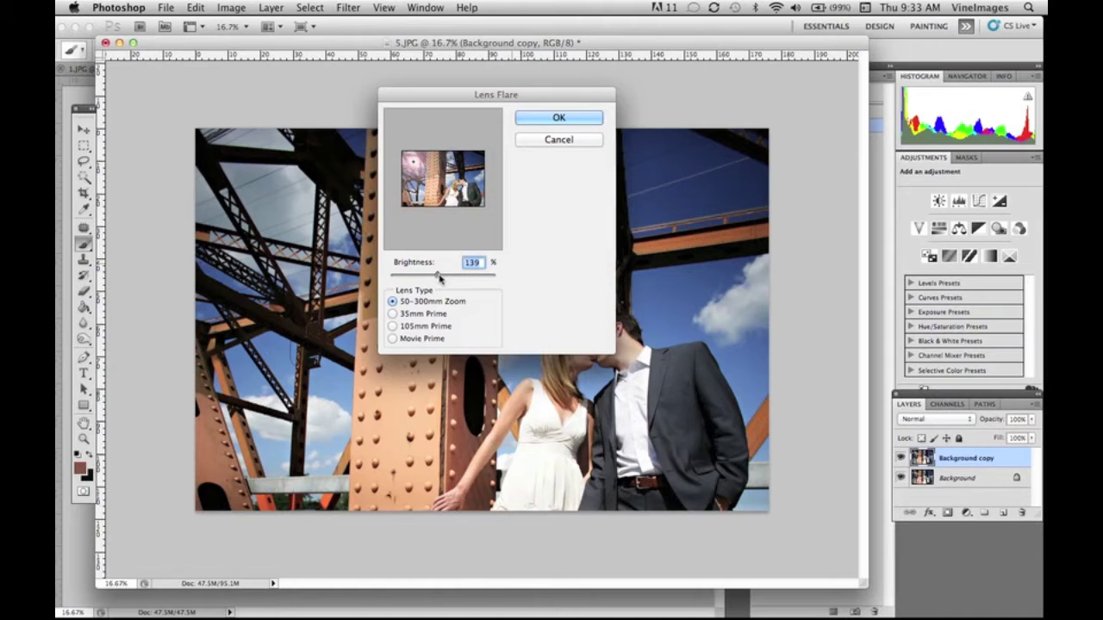
pyautogui.moveTo(439, 275); pyautogui.dragTo(450, 276)
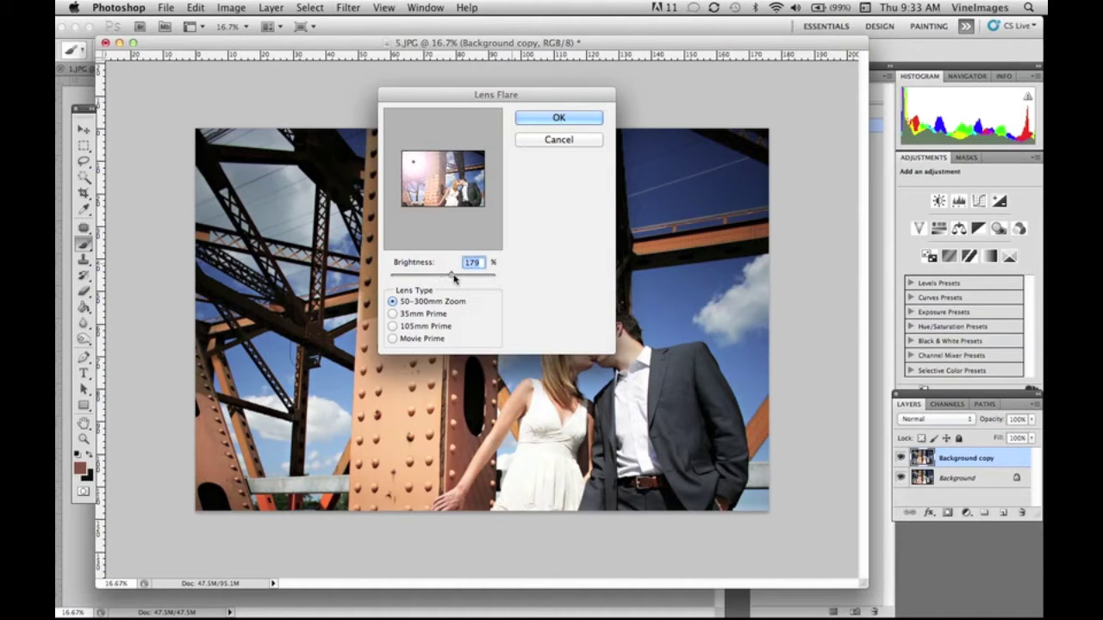
pyautogui.click(403, 155)
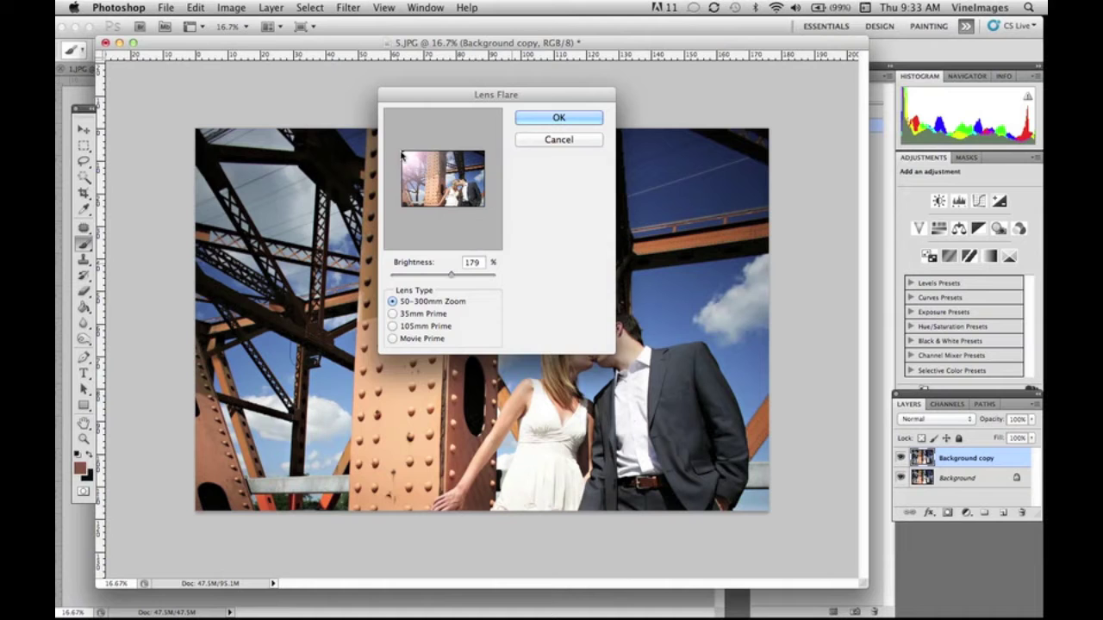
pyautogui.click(535, 116)
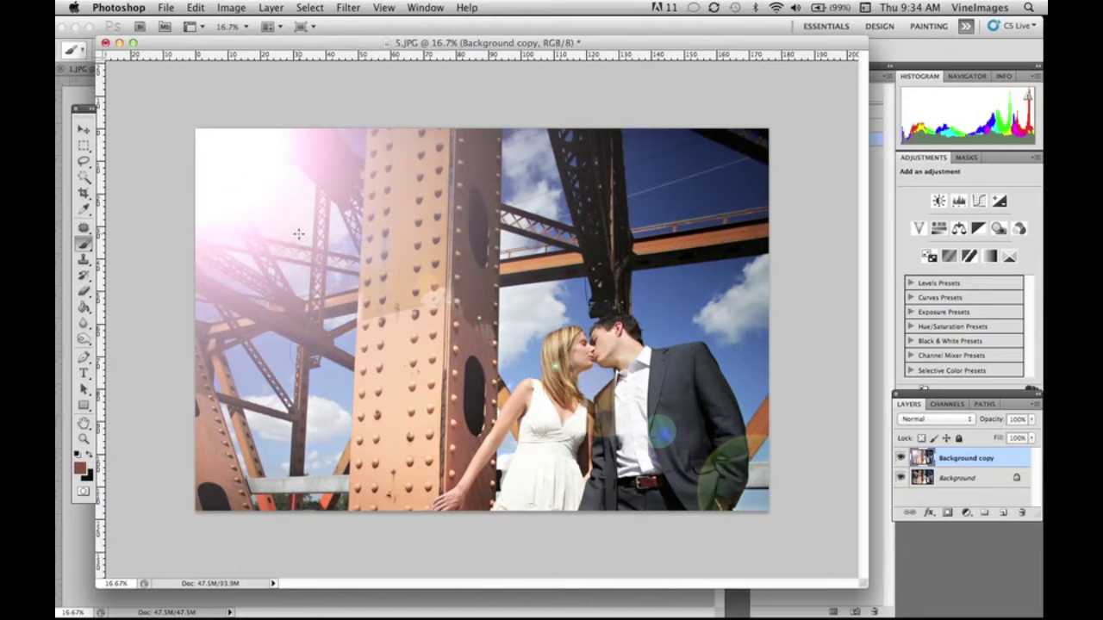
# Step: Erase the small flare spot on the woman's hair with a 79 px Eraser
pyautogui.click(86, 292)
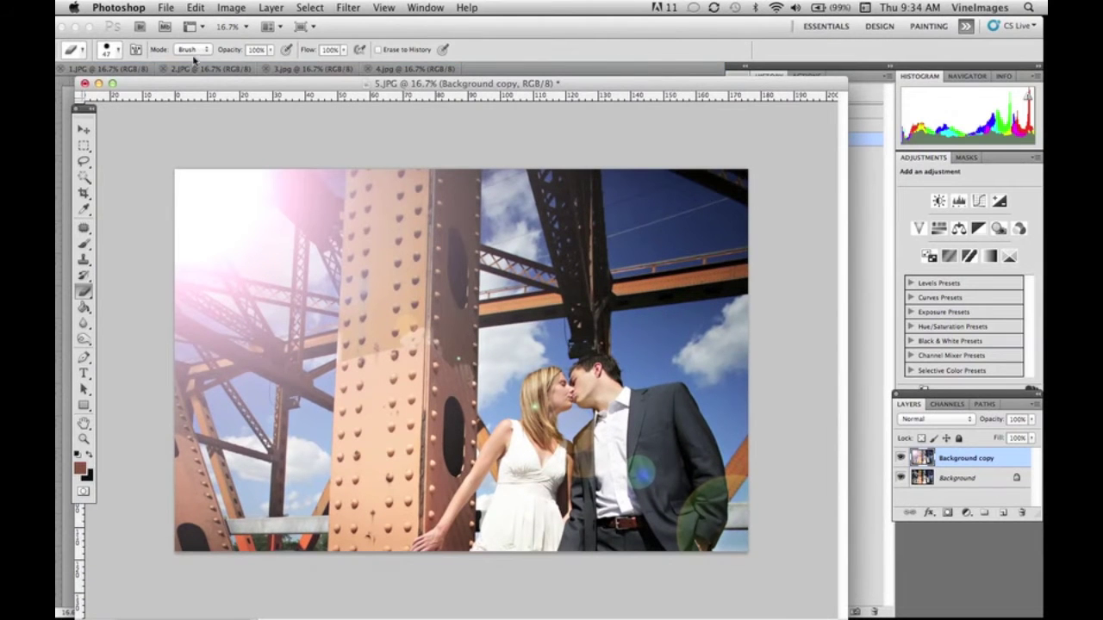
pyautogui.click(120, 51)
pyautogui.moveTo(110, 88); pyautogui.dragTo(125, 90)
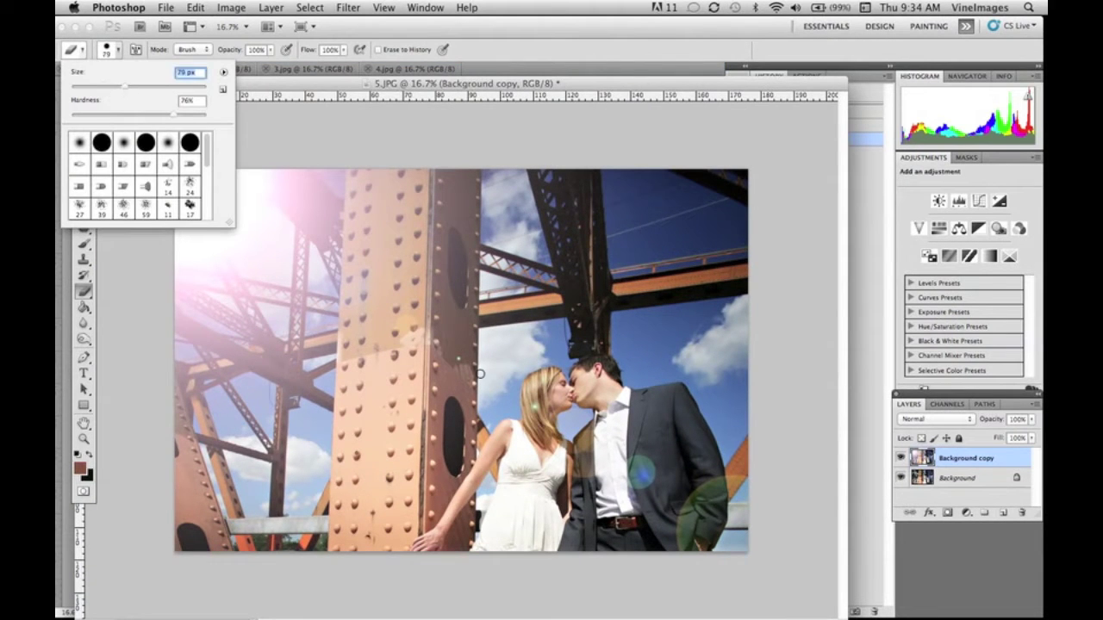
pyautogui.click(537, 406)
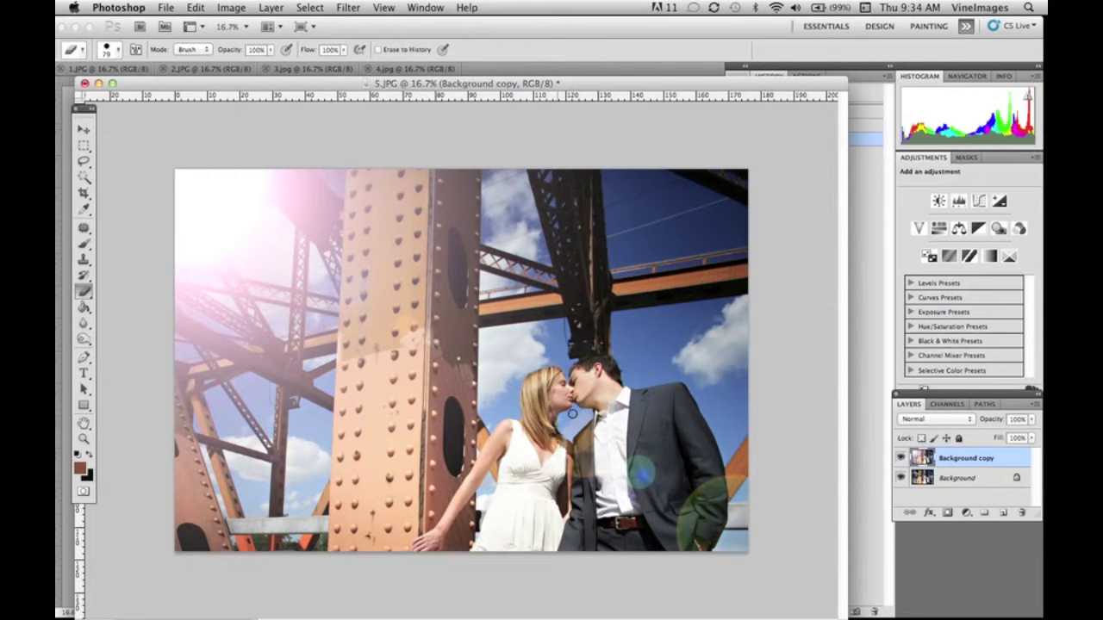
# Step: Set the Eraser to a soft 618 px brush with 0% hardness and 59% opacity
pyautogui.click(118, 50)
pyautogui.moveTo(164, 118)
pyautogui.mouseDown()
pyautogui.moveTo(140, 121)
pyautogui.moveTo(127, 87)
pyautogui.moveTo(205, 92)
pyautogui.mouseUp()
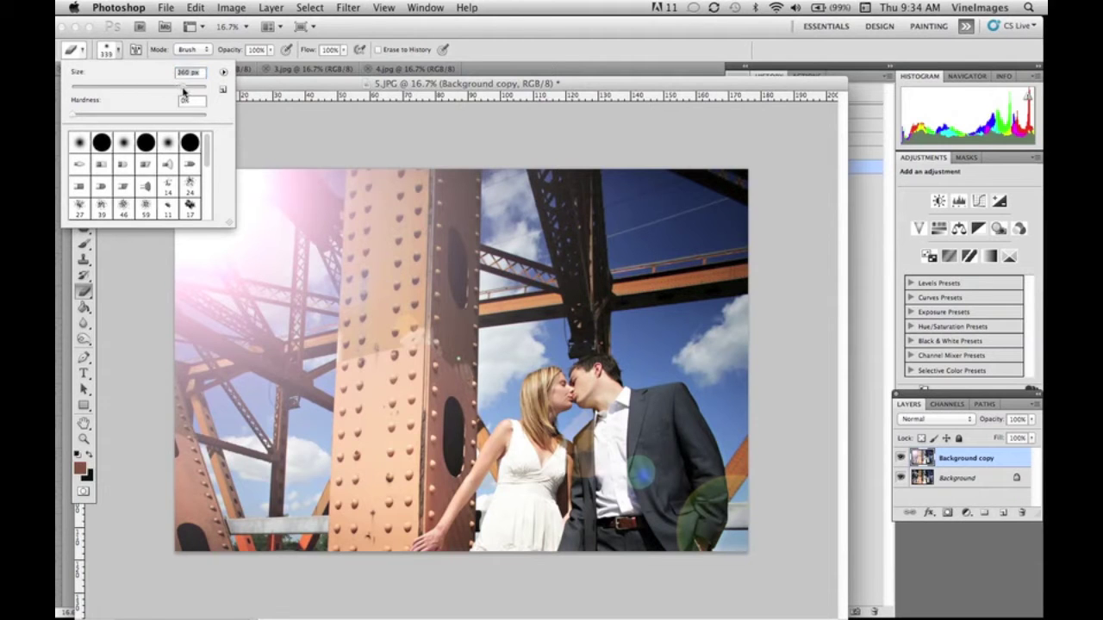
pyautogui.click(275, 55)
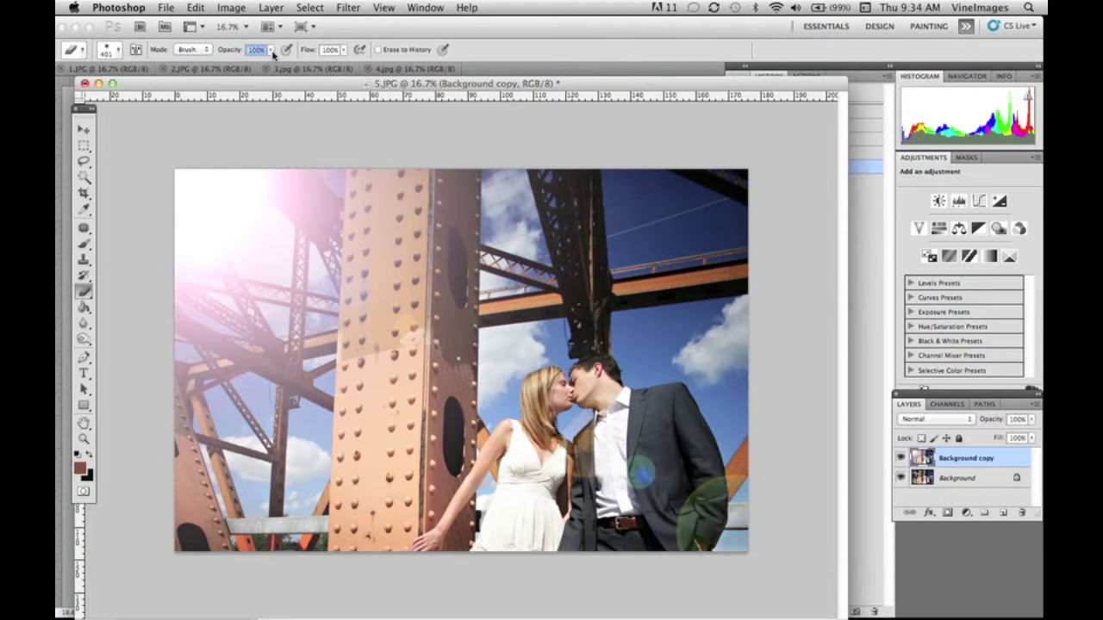
pyautogui.click(270, 51)
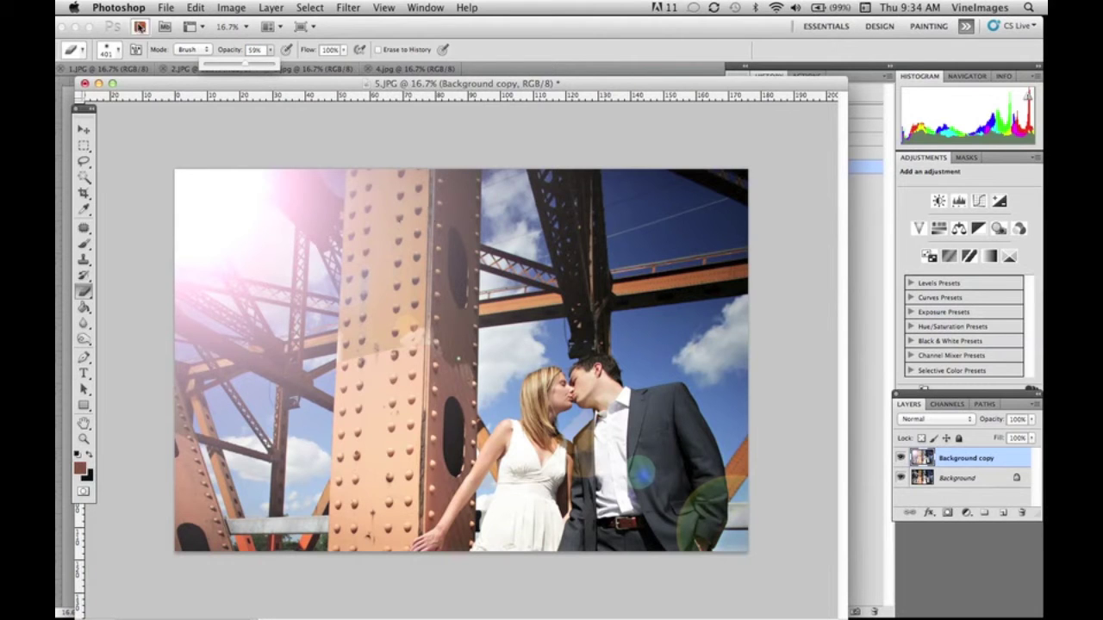
pyautogui.click(120, 52)
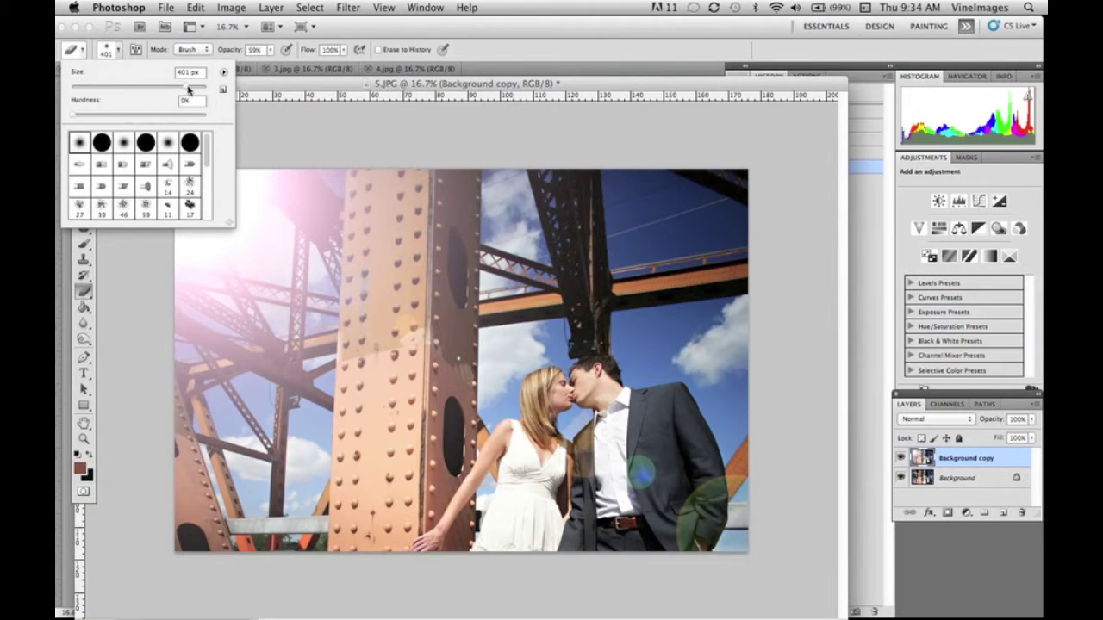
pyautogui.moveTo(189, 89); pyautogui.dragTo(192, 89)
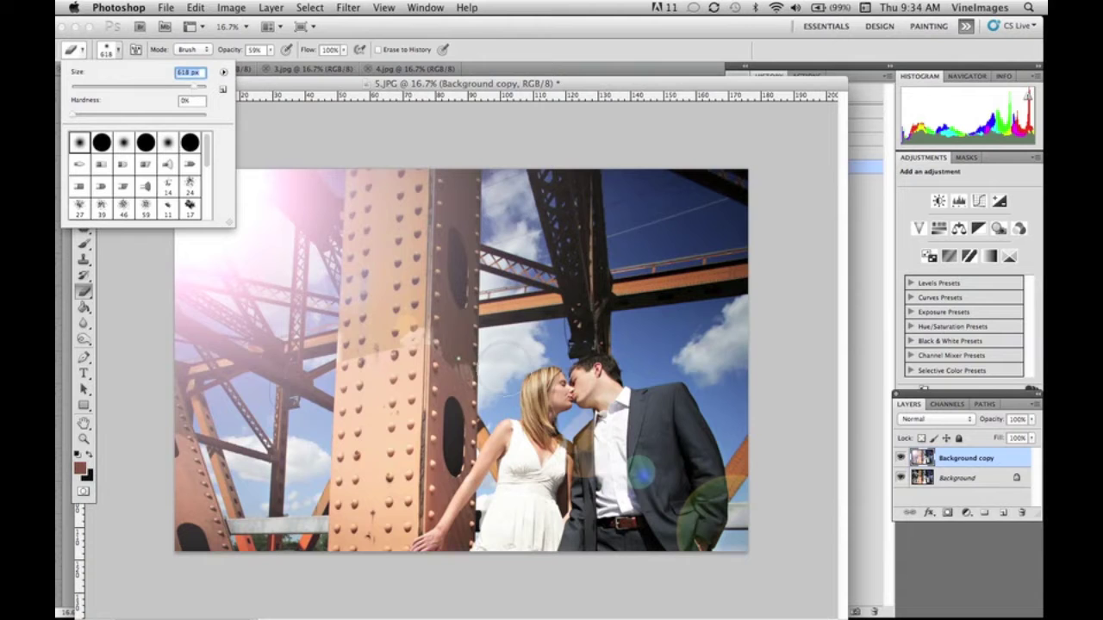
pyautogui.press('Return')
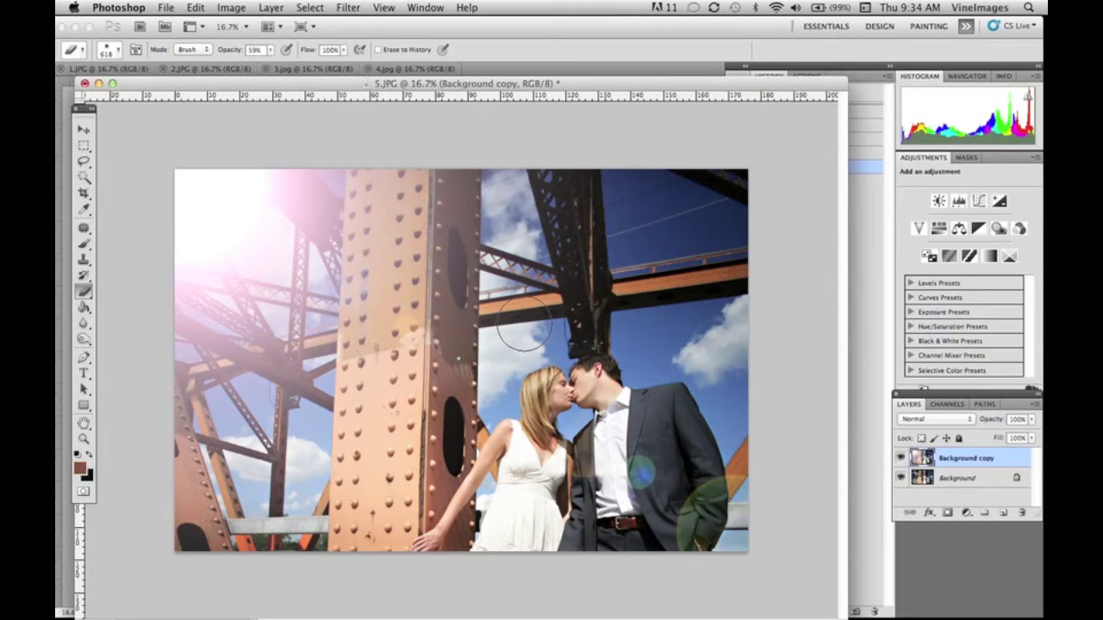
# Step: Erase flare spots around the pillar and couple, and try the Background copy layer's opacity slider, ending at 100%
pyautogui.click(461, 360)
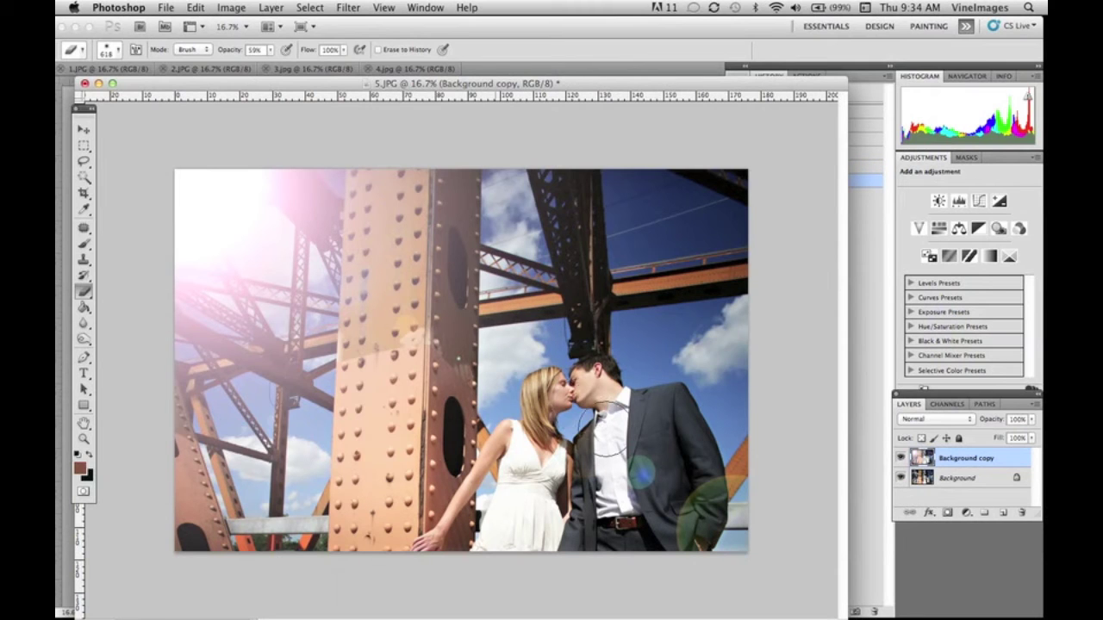
pyautogui.click(503, 343)
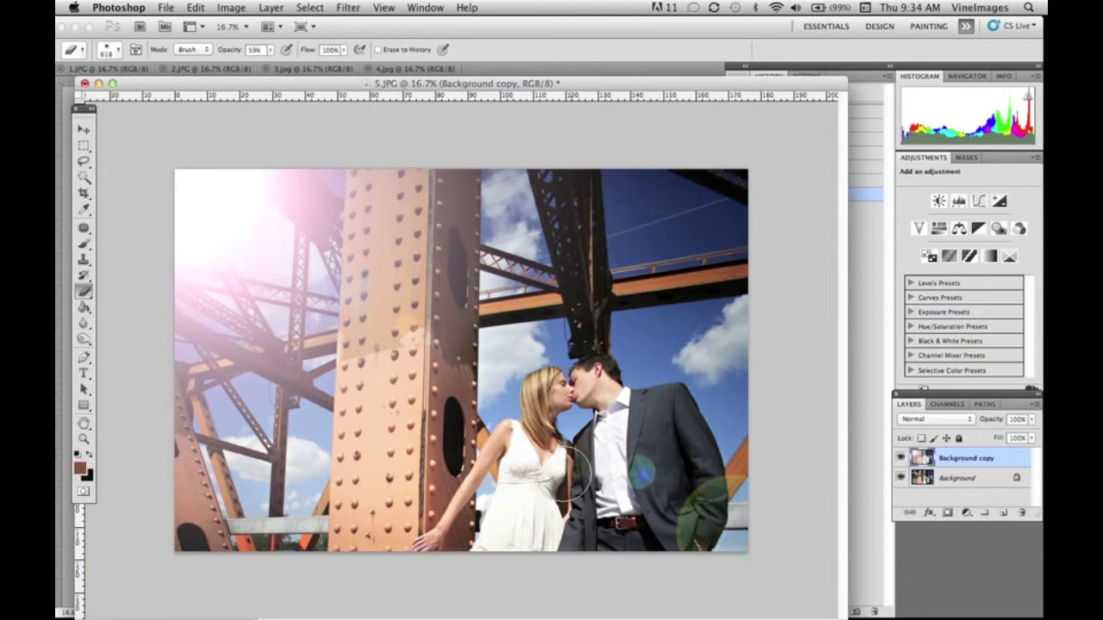
pyautogui.click(636, 298)
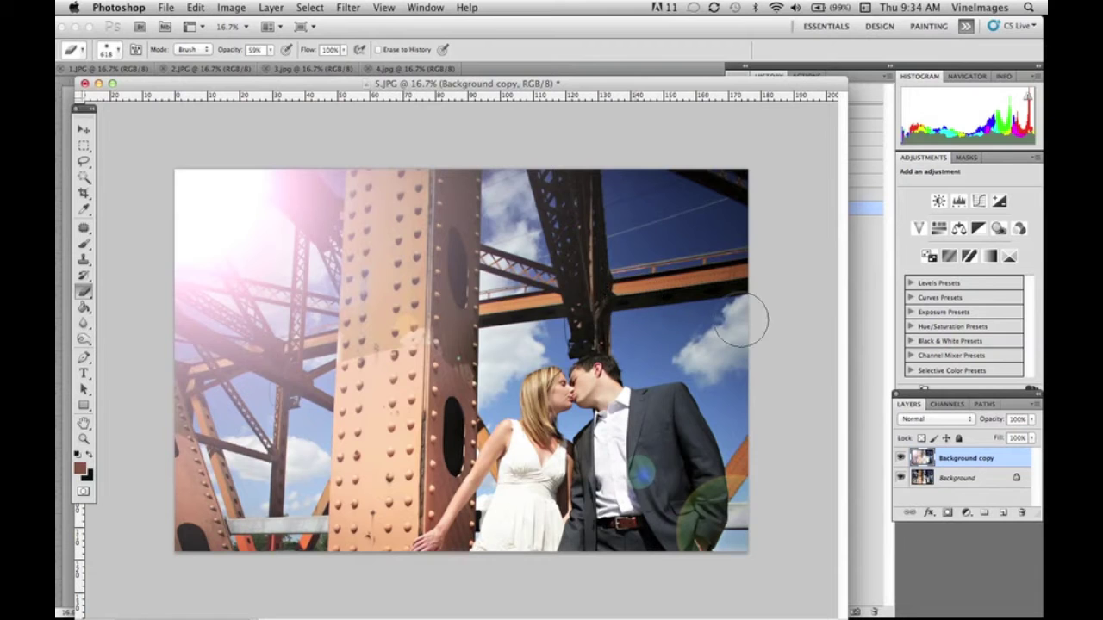
pyautogui.click(1032, 420)
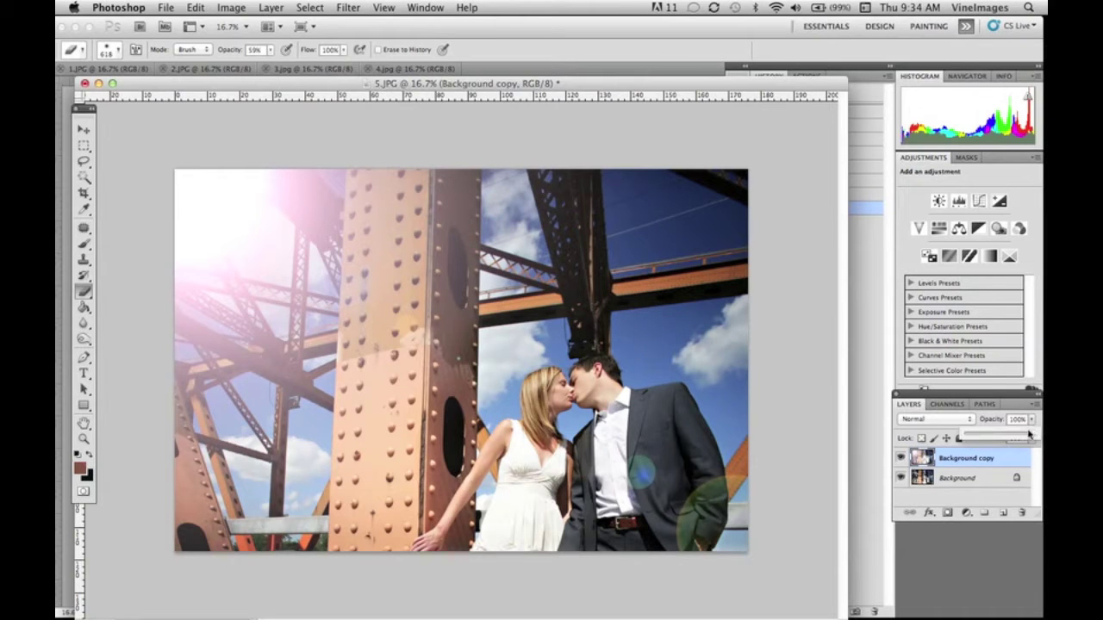
pyautogui.moveTo(1022, 438); pyautogui.dragTo(1046, 441)
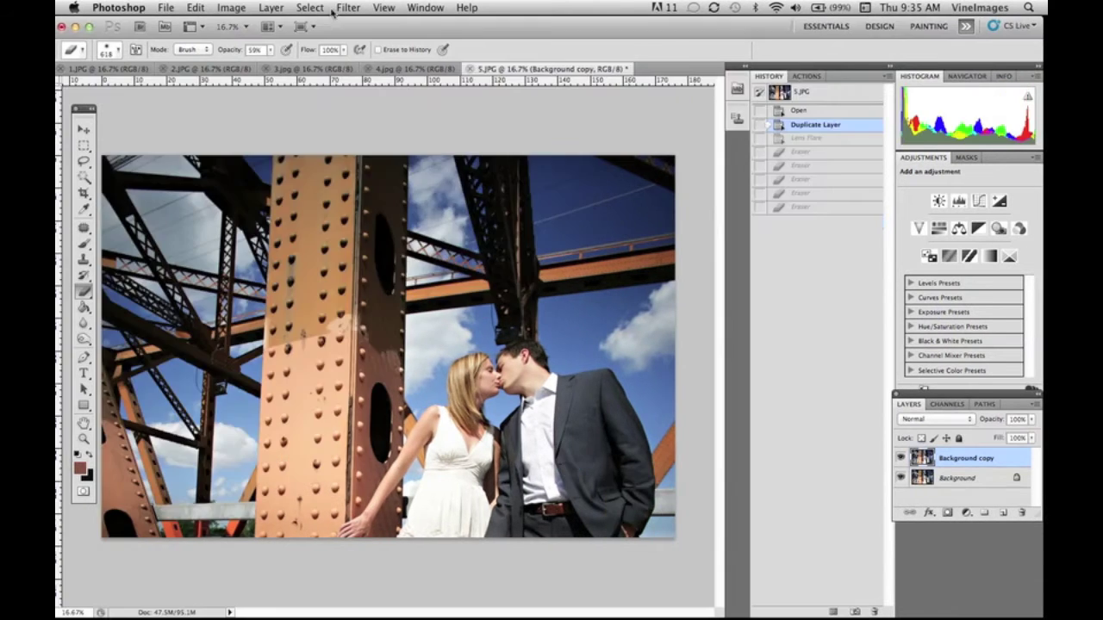
# Step: Render a 35mm Prime lens flare at 159% brightness in the upper-left corner of the Background copy layer
pyautogui.click(348, 8)
pyautogui.moveTo(367, 226)
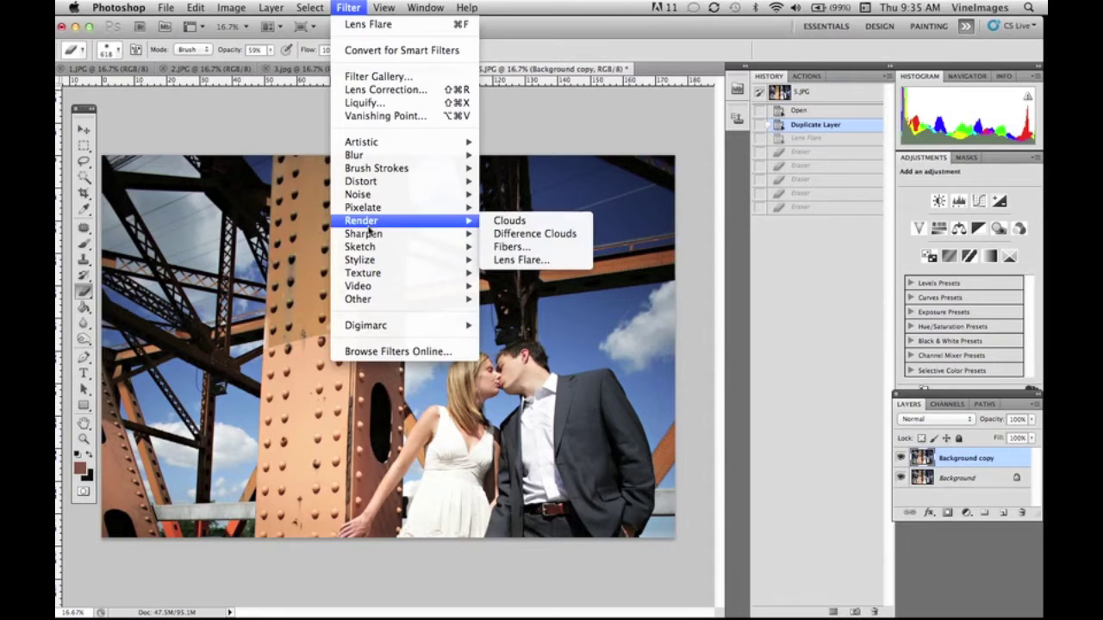
pyautogui.click(519, 260)
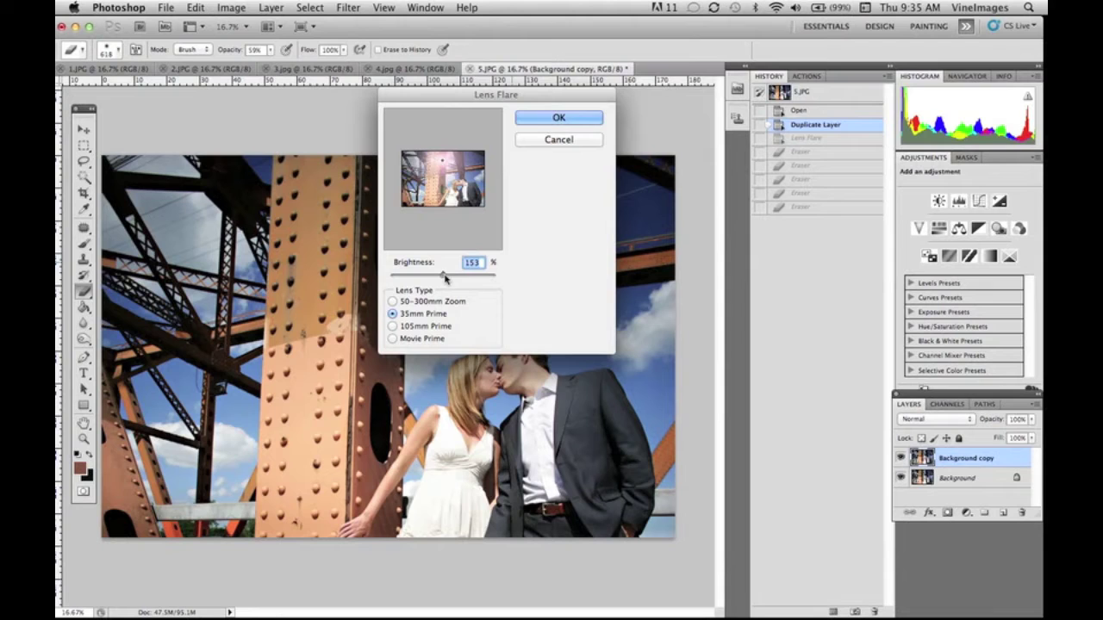
pyautogui.moveTo(444, 277); pyautogui.dragTo(447, 277)
pyautogui.click(421, 169)
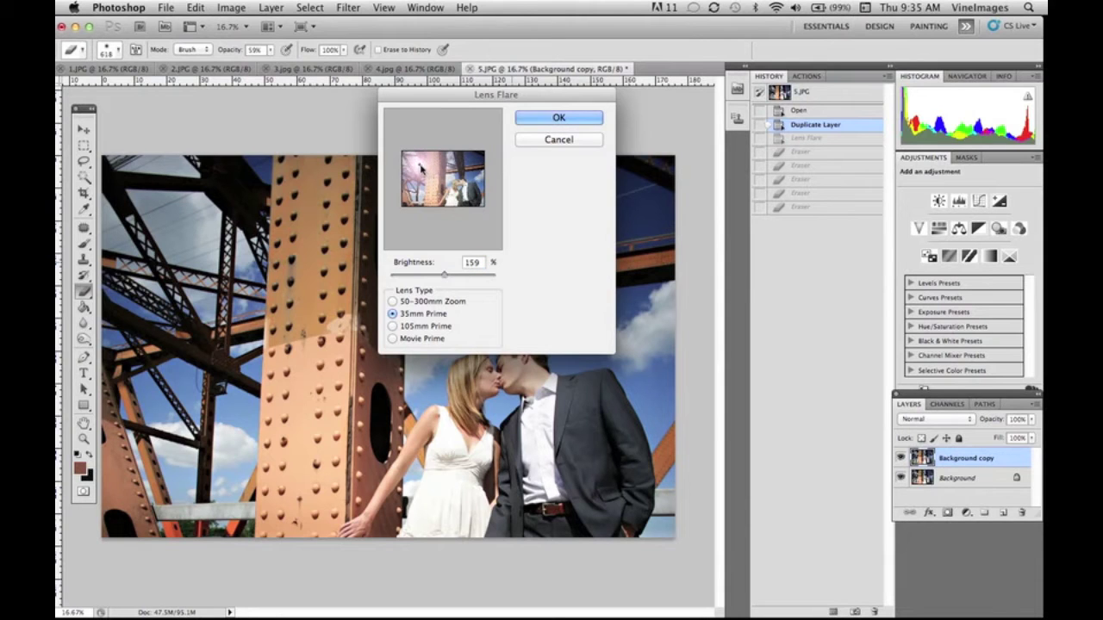
pyautogui.click(409, 158)
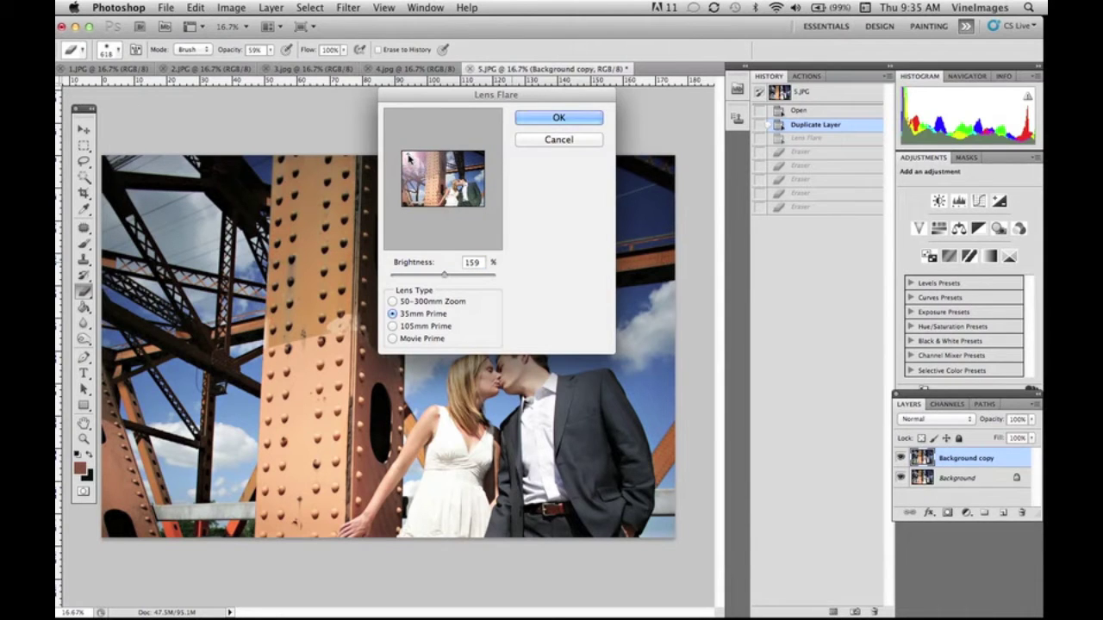
pyautogui.click(535, 118)
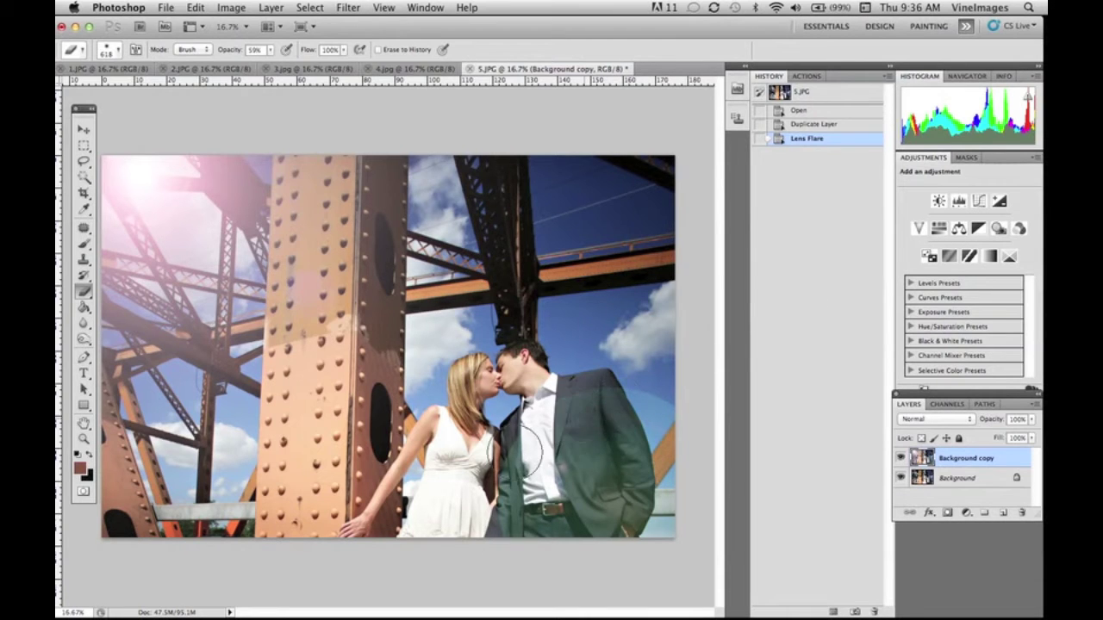
# Step: Erase the green flare haze over the man's suit and the lower part of the couple with the soft Eraser
pyautogui.moveTo(523, 452)
pyautogui.mouseDown()
pyautogui.moveTo(555, 491)
pyautogui.moveTo(603, 465)
pyautogui.moveTo(639, 401)
pyautogui.mouseUp()
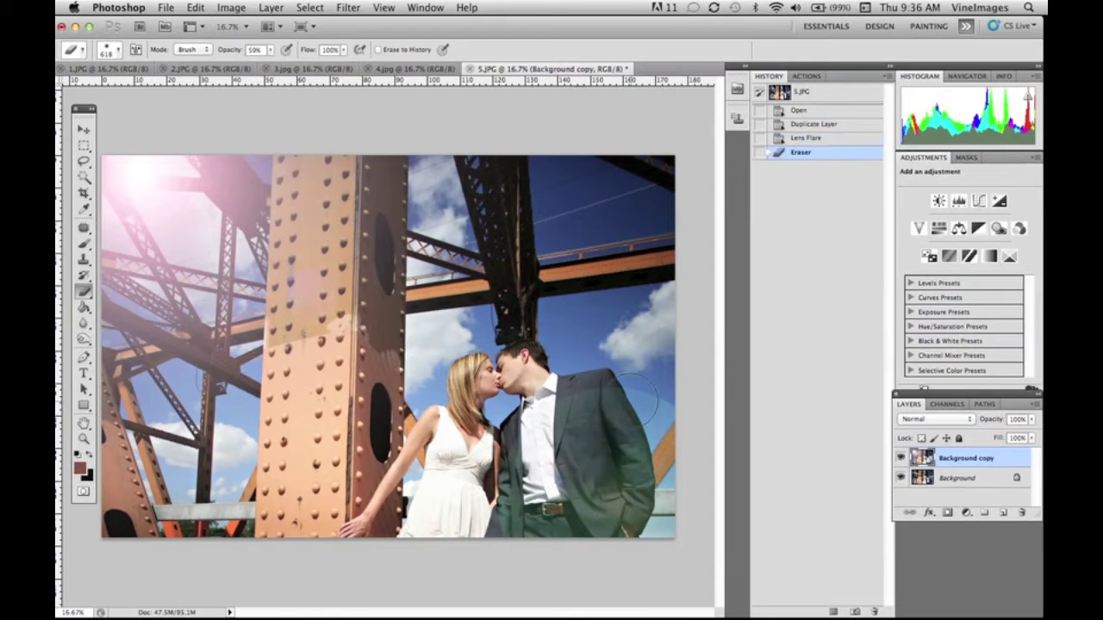
pyautogui.moveTo(642, 489); pyautogui.dragTo(620, 487)
pyautogui.moveTo(594, 484)
pyautogui.mouseDown()
pyautogui.moveTo(678, 452)
pyautogui.moveTo(687, 492)
pyautogui.mouseUp()
pyautogui.moveTo(664, 454)
pyautogui.mouseDown()
pyautogui.moveTo(616, 400)
pyautogui.moveTo(528, 401)
pyautogui.moveTo(595, 465)
pyautogui.mouseUp()
pyautogui.moveTo(622, 509)
pyautogui.mouseDown()
pyautogui.moveTo(617, 453)
pyautogui.moveTo(554, 415)
pyautogui.moveTo(579, 441)
pyautogui.moveTo(609, 446)
pyautogui.mouseUp()
pyautogui.moveTo(622, 444)
pyautogui.mouseDown()
pyautogui.moveTo(667, 485)
pyautogui.moveTo(655, 517)
pyautogui.mouseUp()
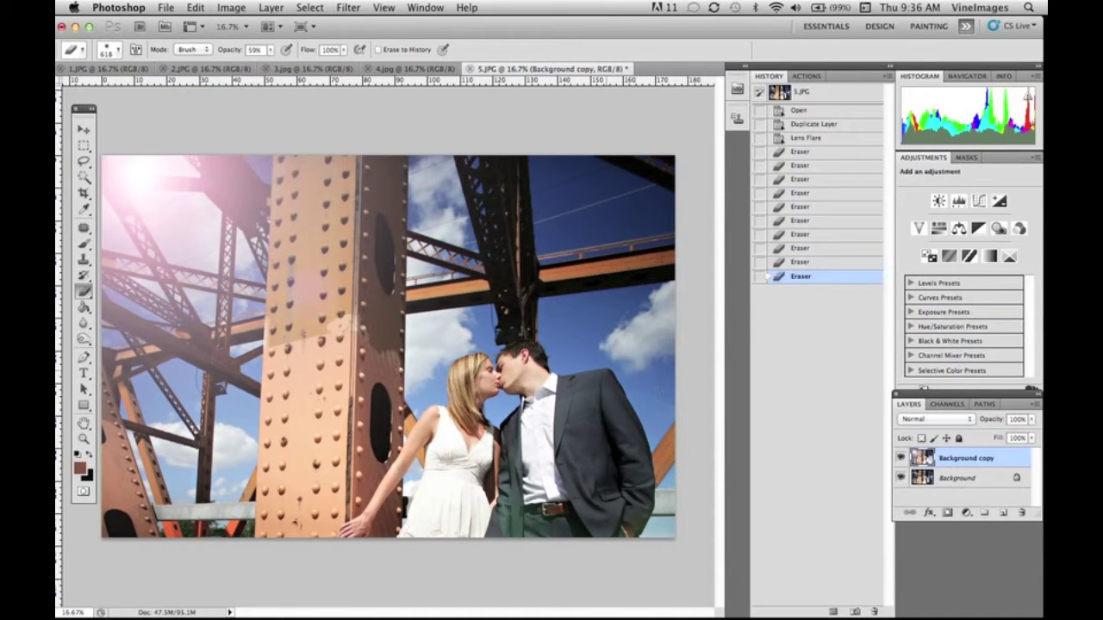
pyautogui.moveTo(517, 524)
pyautogui.mouseDown()
pyautogui.moveTo(483, 541)
pyautogui.moveTo(410, 422)
pyautogui.moveTo(349, 521)
pyautogui.mouseUp()
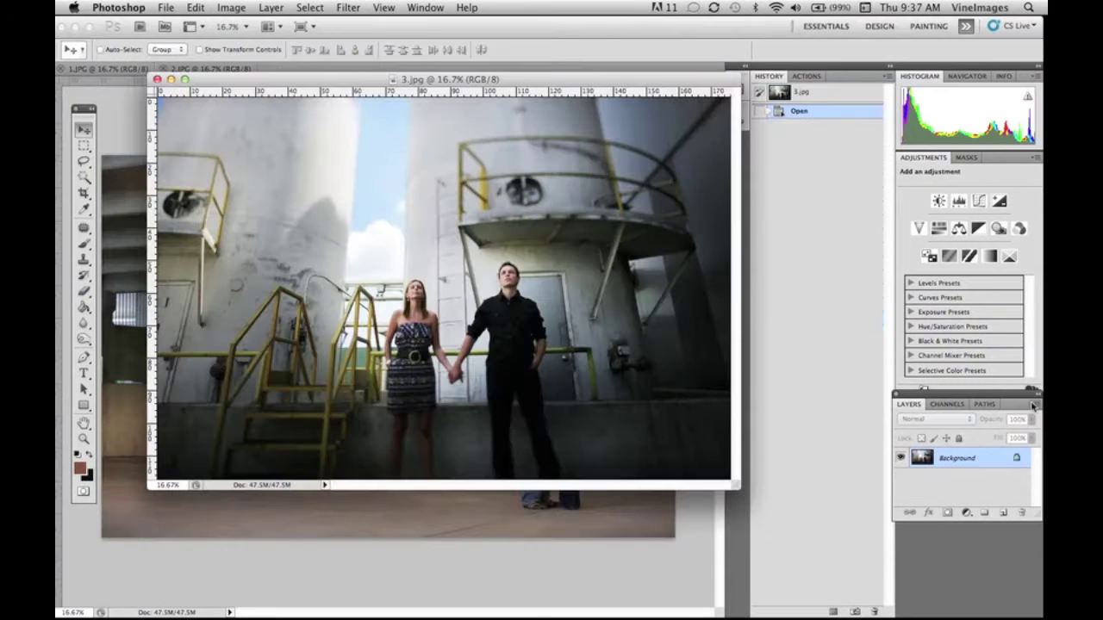
# Step: Duplicate the Background layer of 3.jpg as Background copy
pyautogui.click(1034, 404)
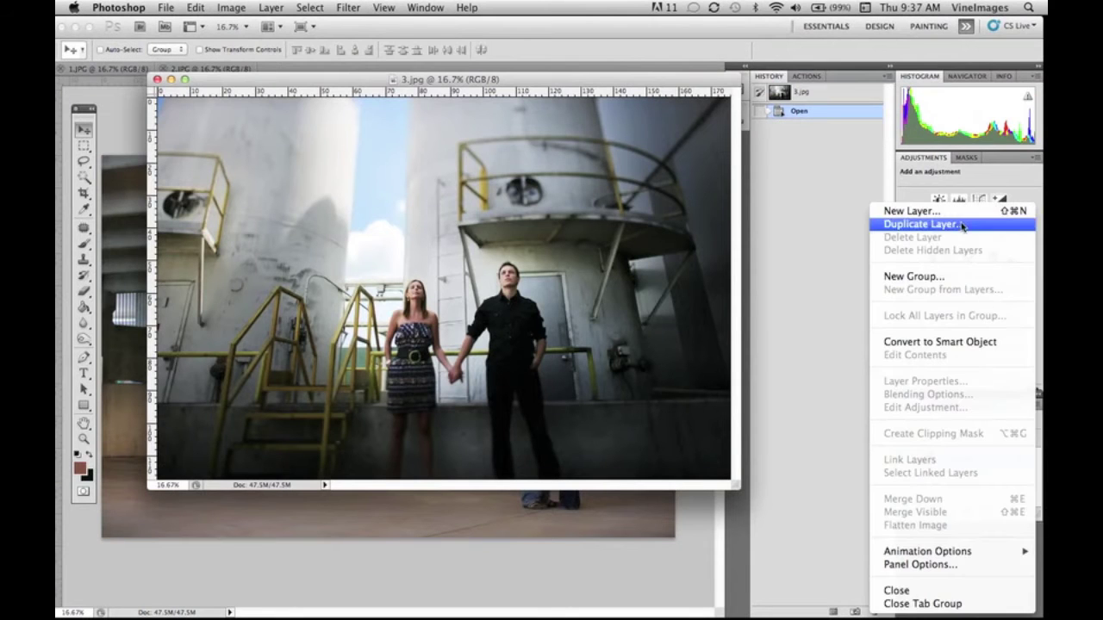
pyautogui.click(923, 224)
pyautogui.click(630, 205)
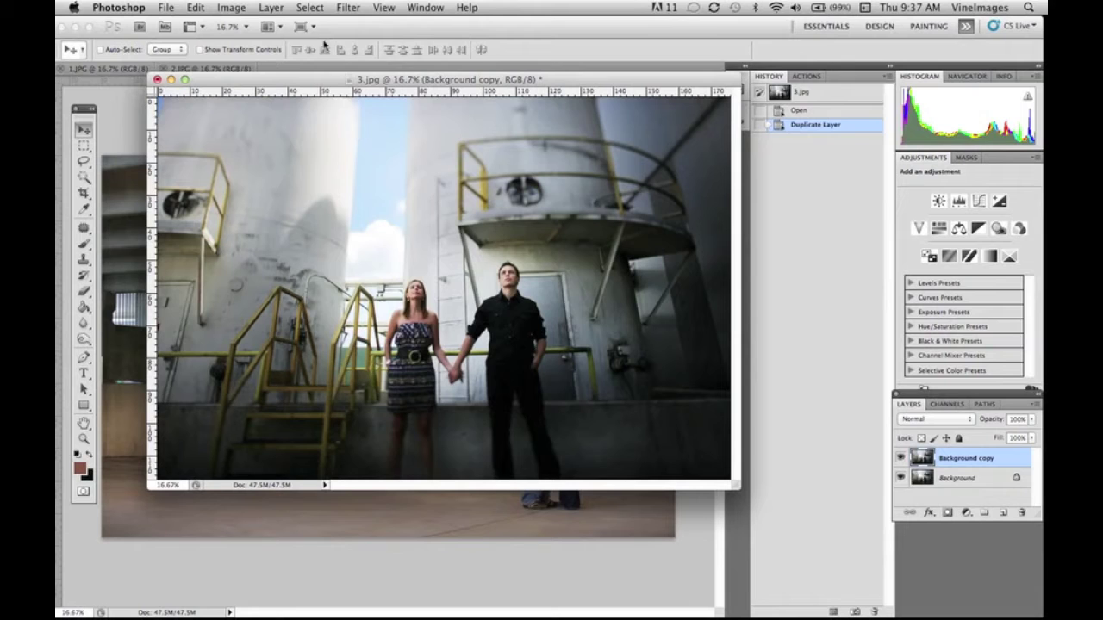
# Step: Render a 50-300mm Zoom lens flare at 143% brightness above the couple, near the gap between the tanks, on the Background copy layer
pyautogui.click(348, 7)
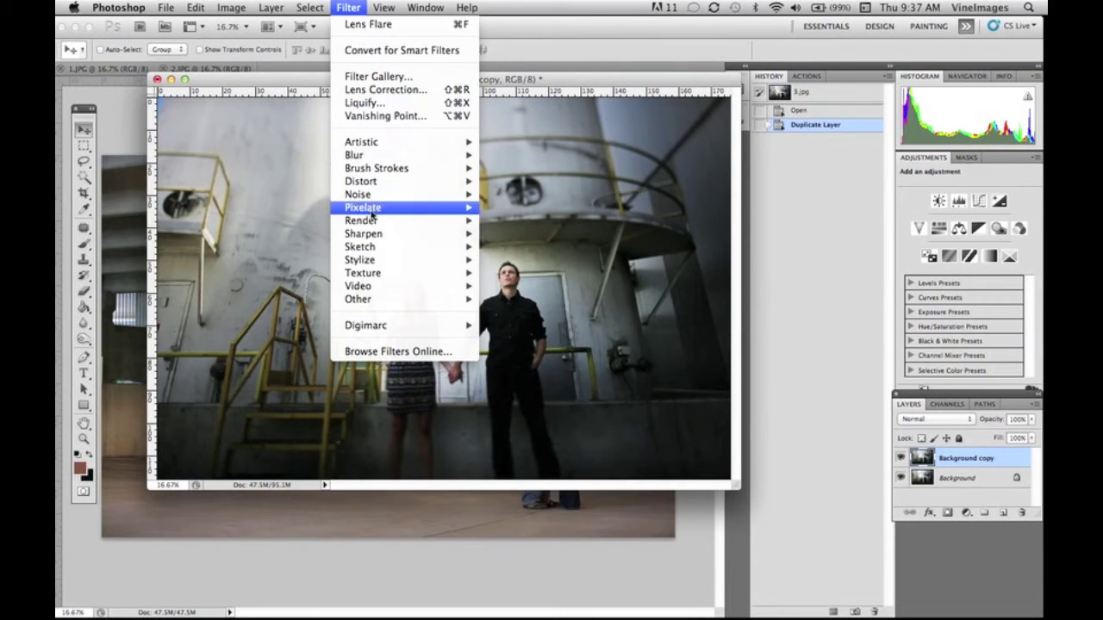
pyautogui.moveTo(374, 223)
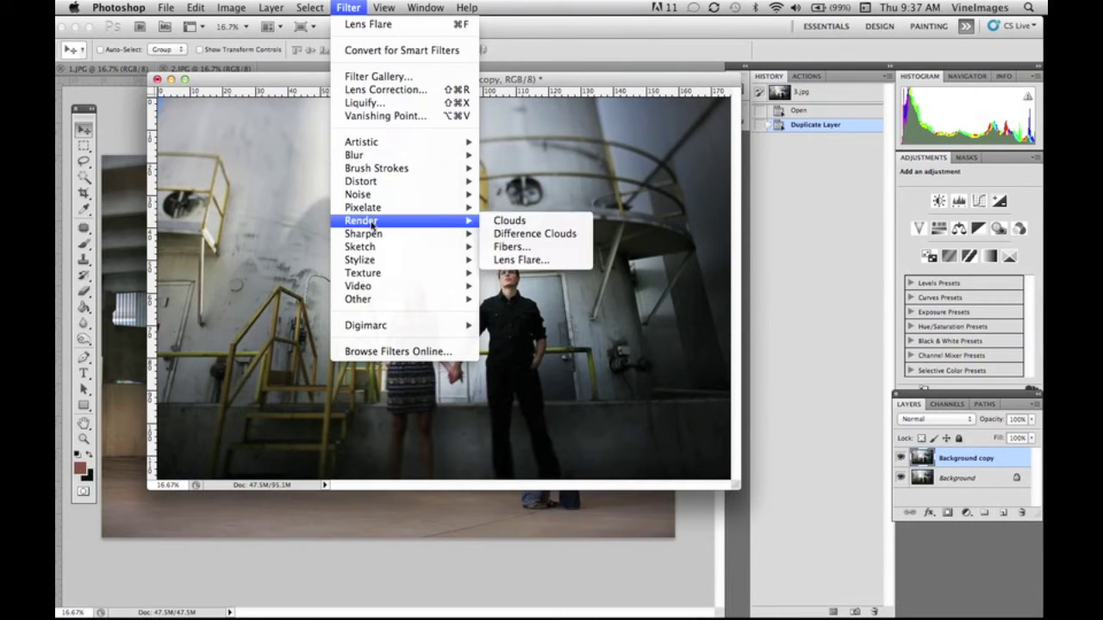
pyautogui.click(523, 260)
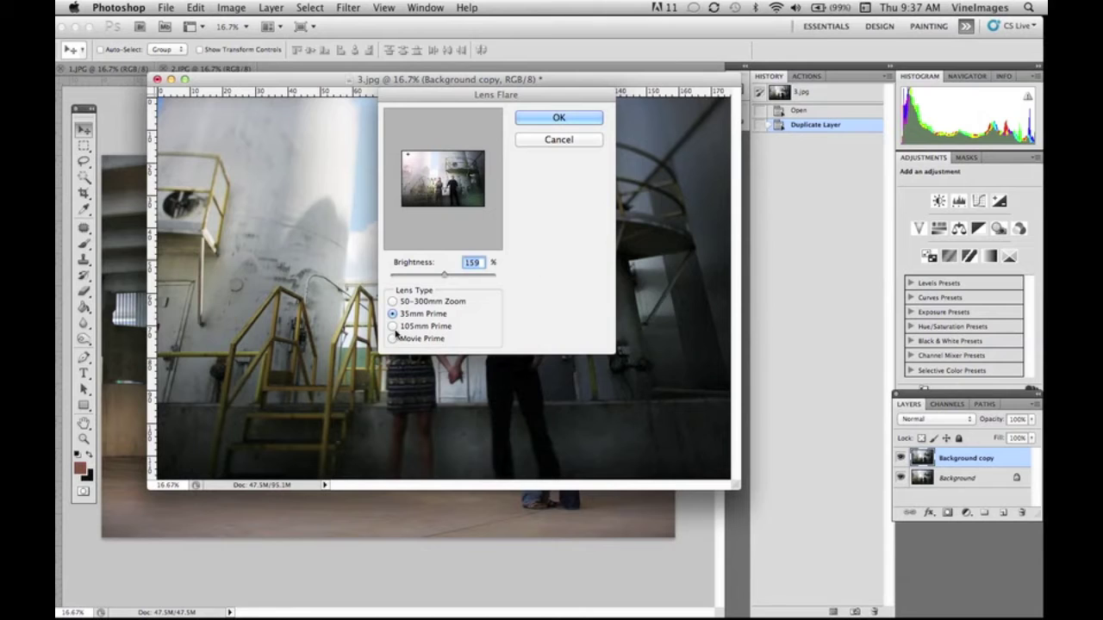
pyautogui.click(394, 328)
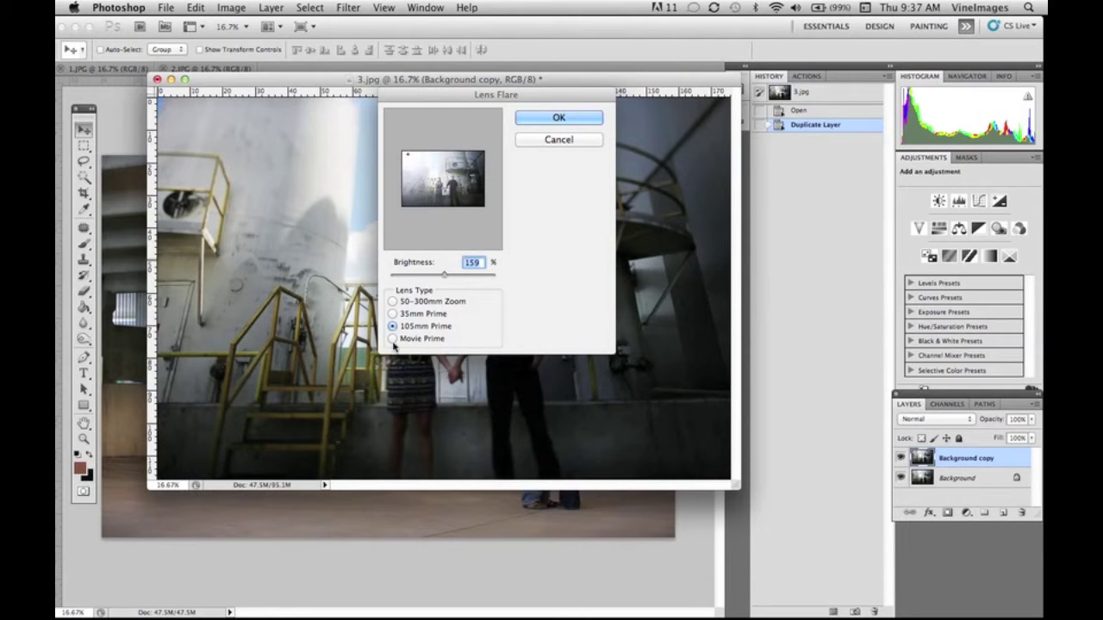
pyautogui.click(393, 341)
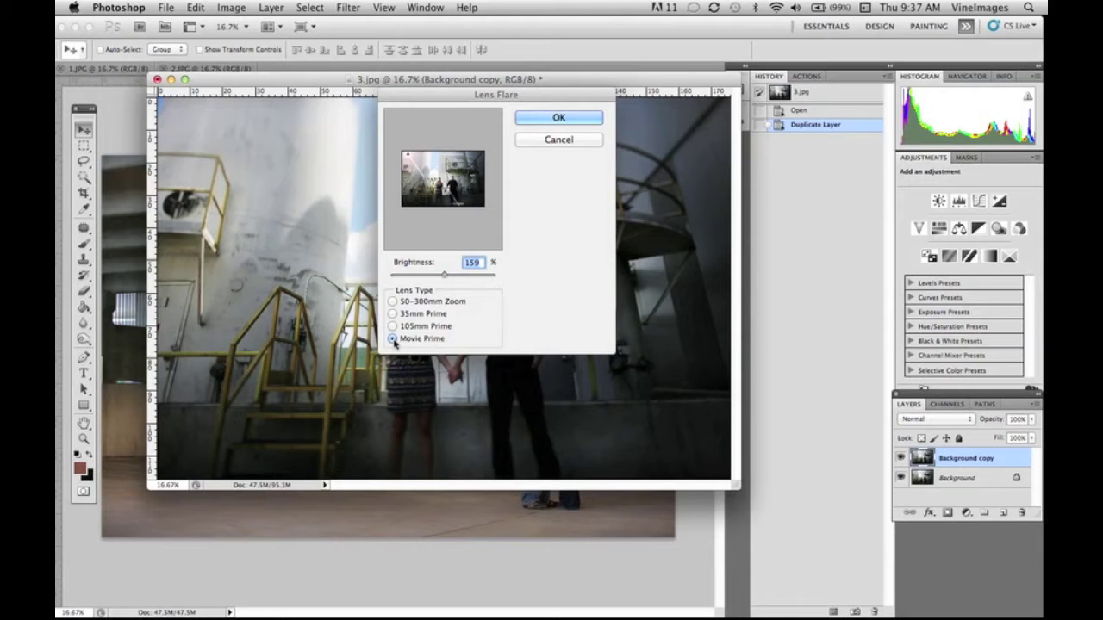
pyautogui.click(392, 302)
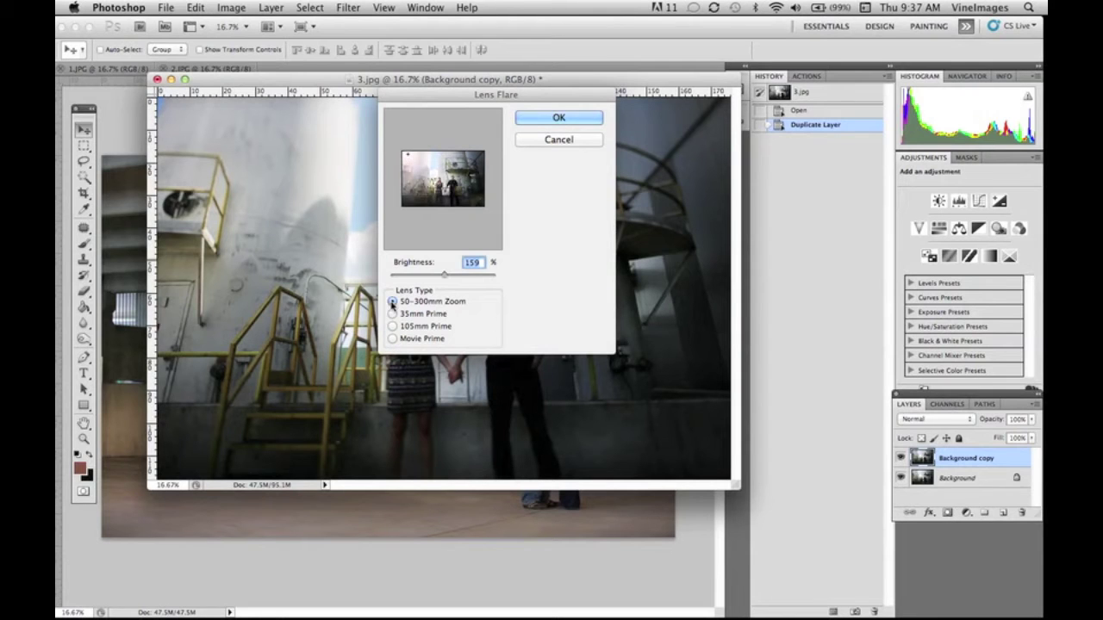
pyautogui.click(433, 166)
pyautogui.moveTo(434, 163); pyautogui.dragTo(440, 163)
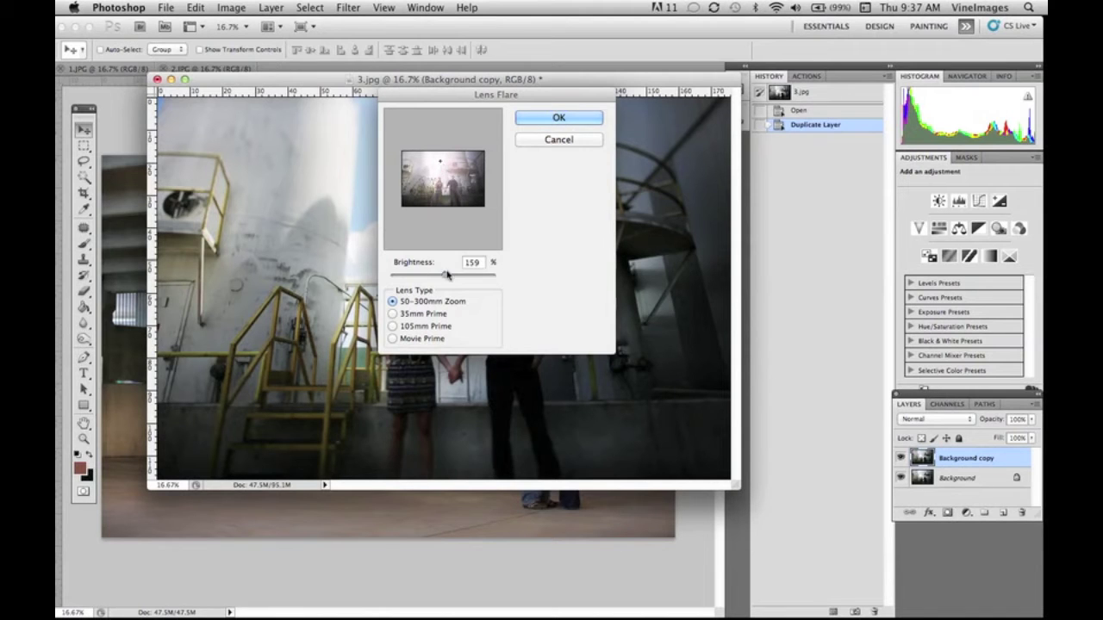
pyautogui.moveTo(445, 275)
pyautogui.mouseDown()
pyautogui.moveTo(459, 277)
pyautogui.moveTo(439, 280)
pyautogui.mouseUp()
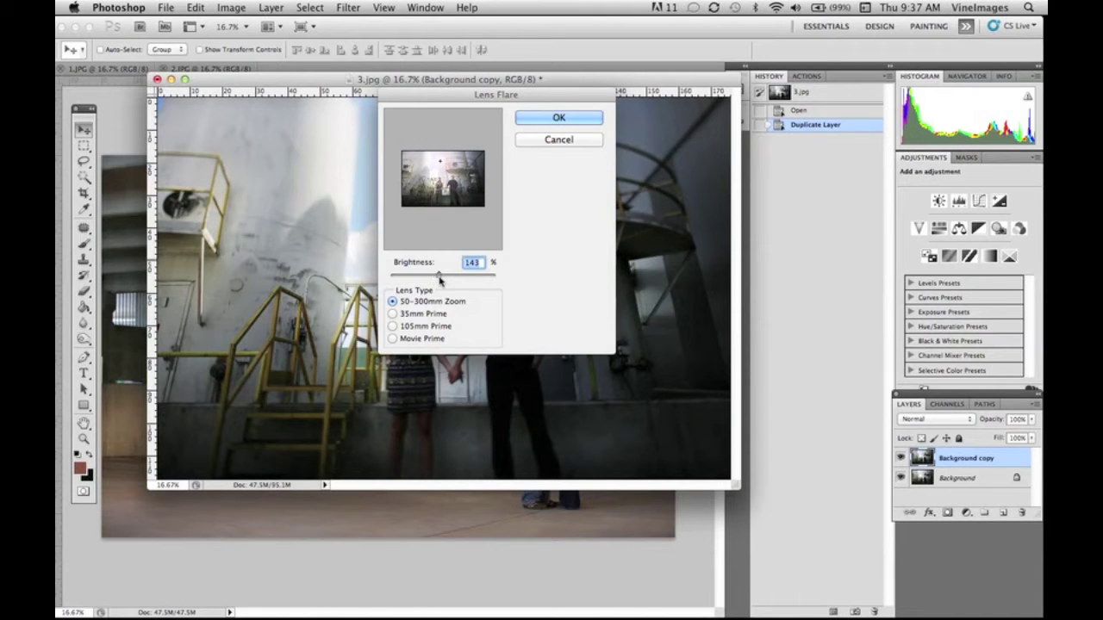
pyautogui.click(537, 120)
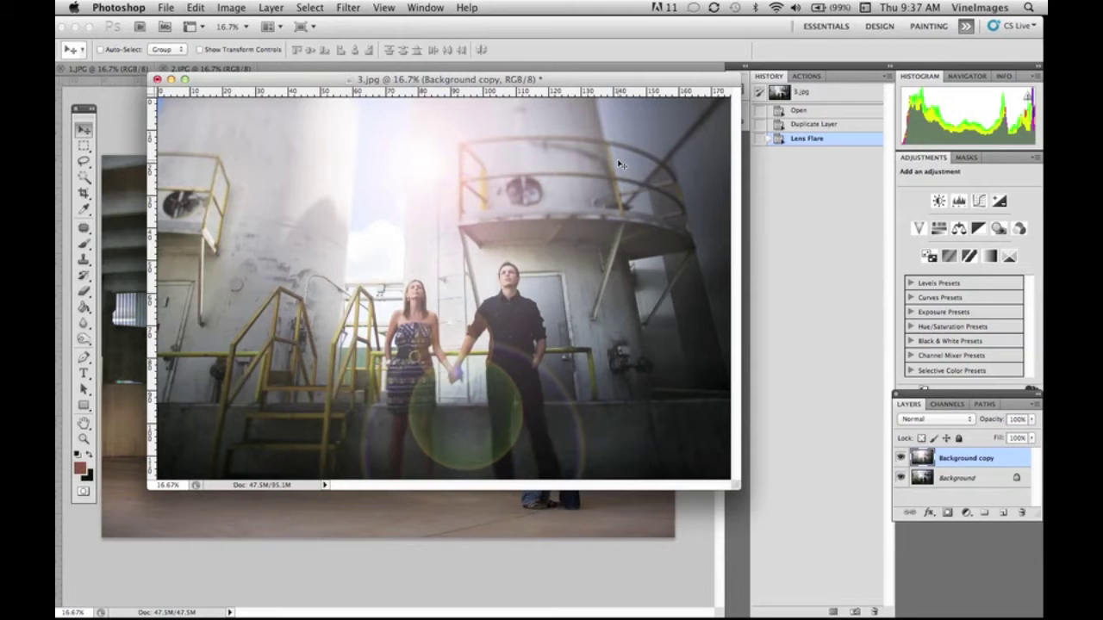
# Step: Erase the flare haze over the woman, the man and the surrounding areas with the soft Eraser at 59% opacity
pyautogui.click(84, 290)
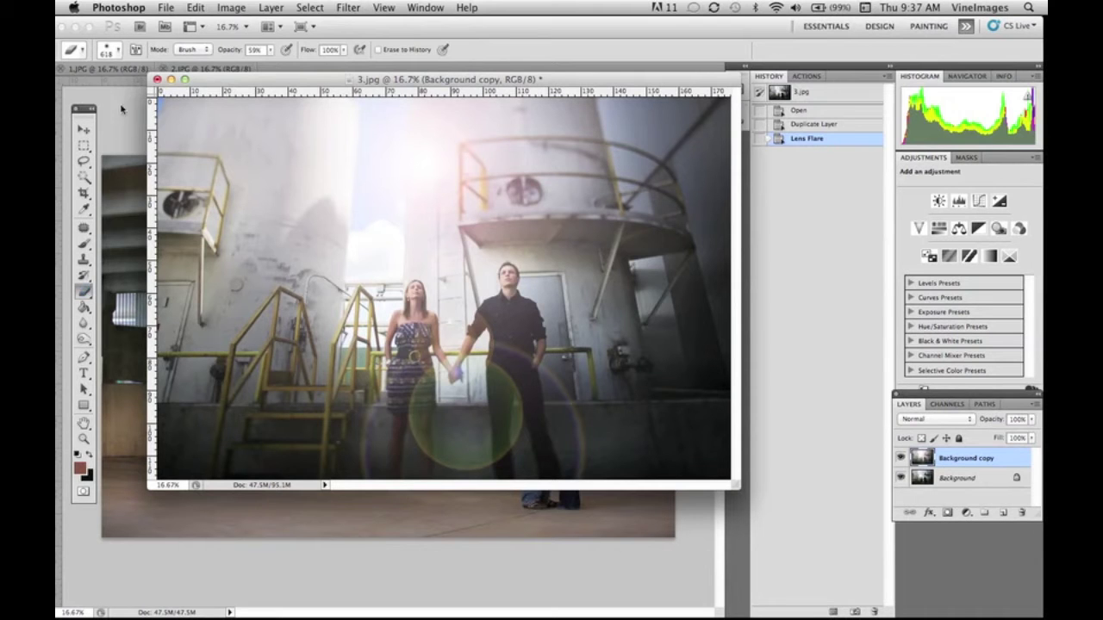
pyautogui.click(118, 50)
pyautogui.click(403, 249)
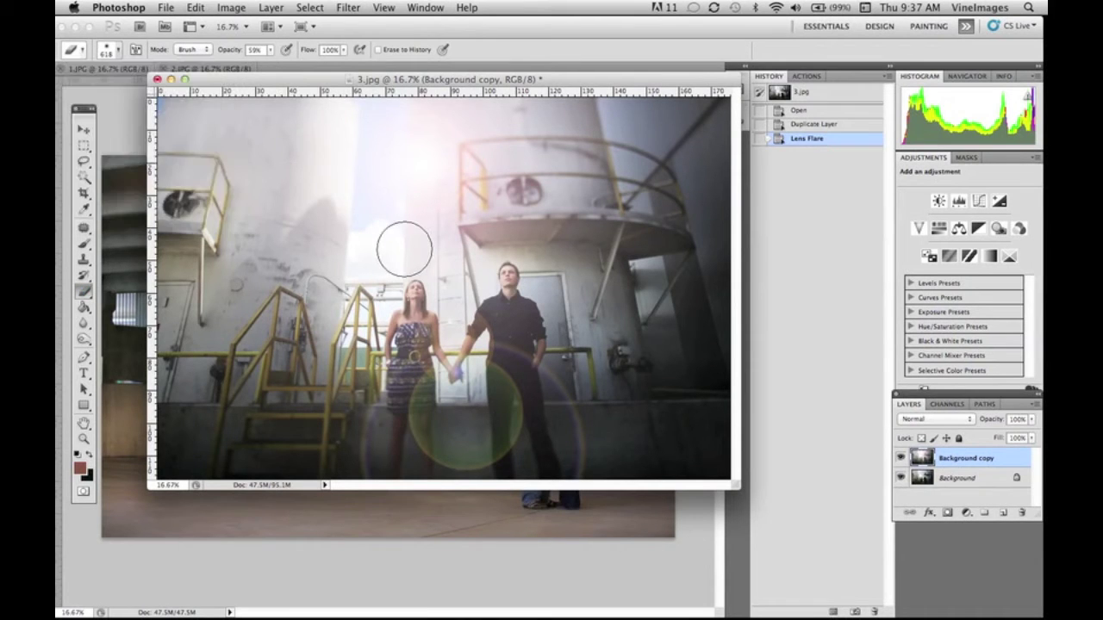
pyautogui.click(404, 249)
pyautogui.moveTo(418, 298); pyautogui.dragTo(380, 347)
pyautogui.moveTo(510, 290)
pyautogui.mouseDown()
pyautogui.moveTo(512, 331)
pyautogui.moveTo(527, 336)
pyautogui.moveTo(505, 320)
pyautogui.moveTo(473, 333)
pyautogui.mouseUp()
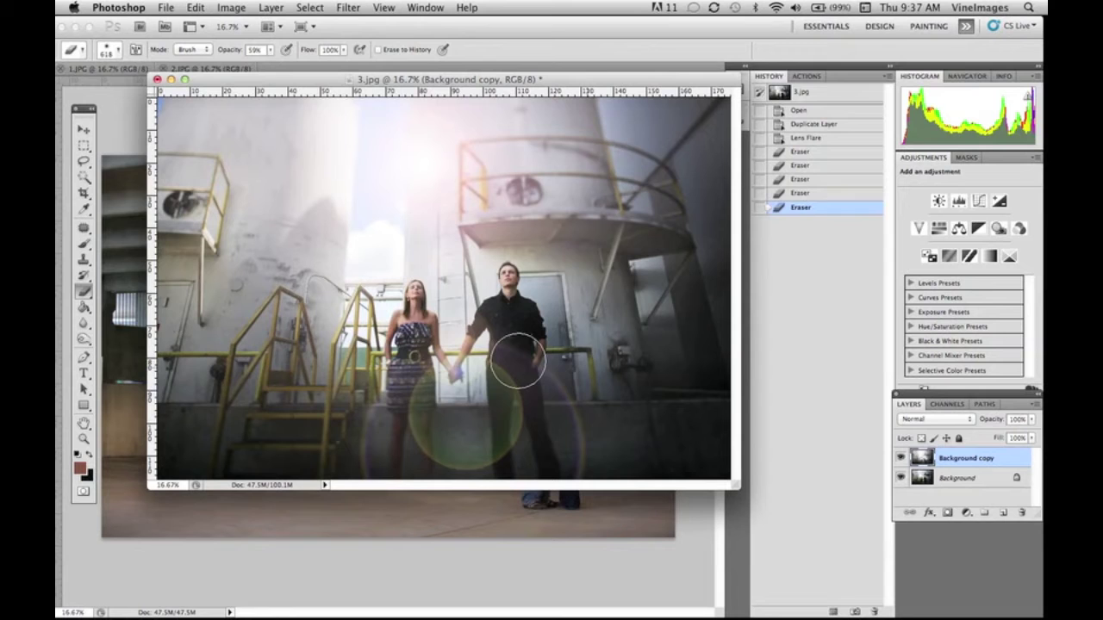
pyautogui.click(519, 361)
pyautogui.moveTo(415, 298); pyautogui.dragTo(369, 431)
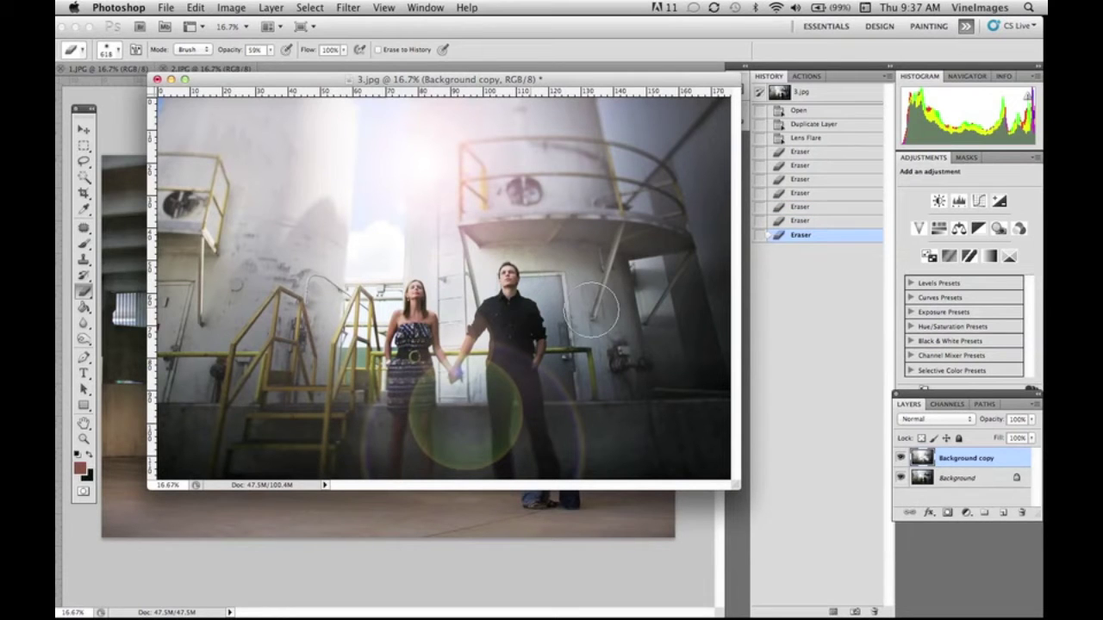
pyautogui.click(708, 326)
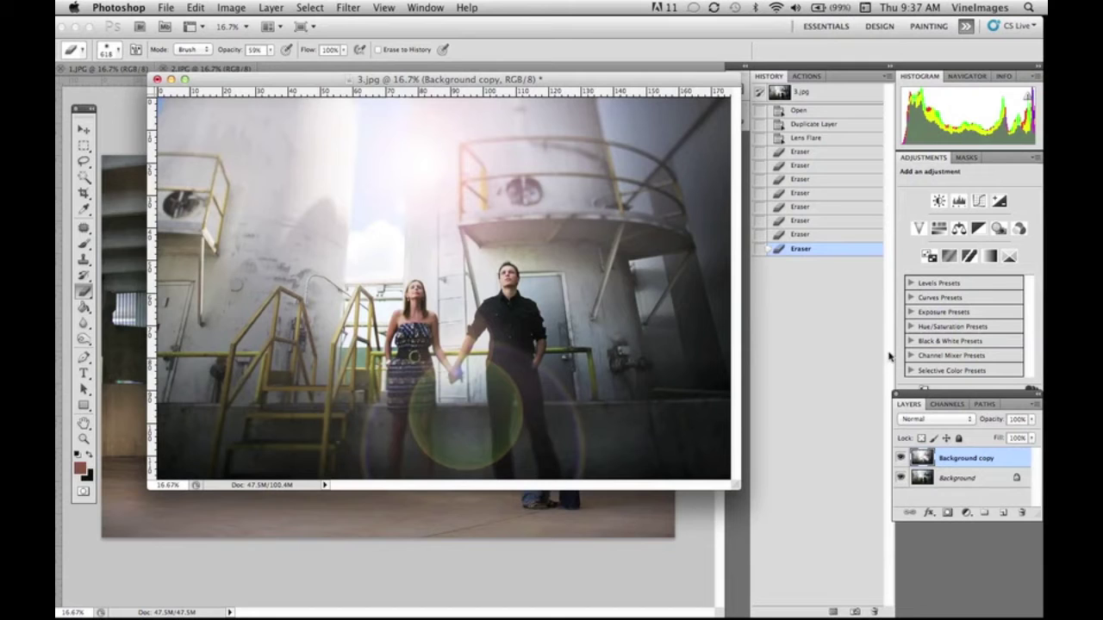
# Step: Revert to the duplicated-layer state and render a 35mm Prime lens flare at 87% brightness in the sky between the tanks
pyautogui.click(814, 139)
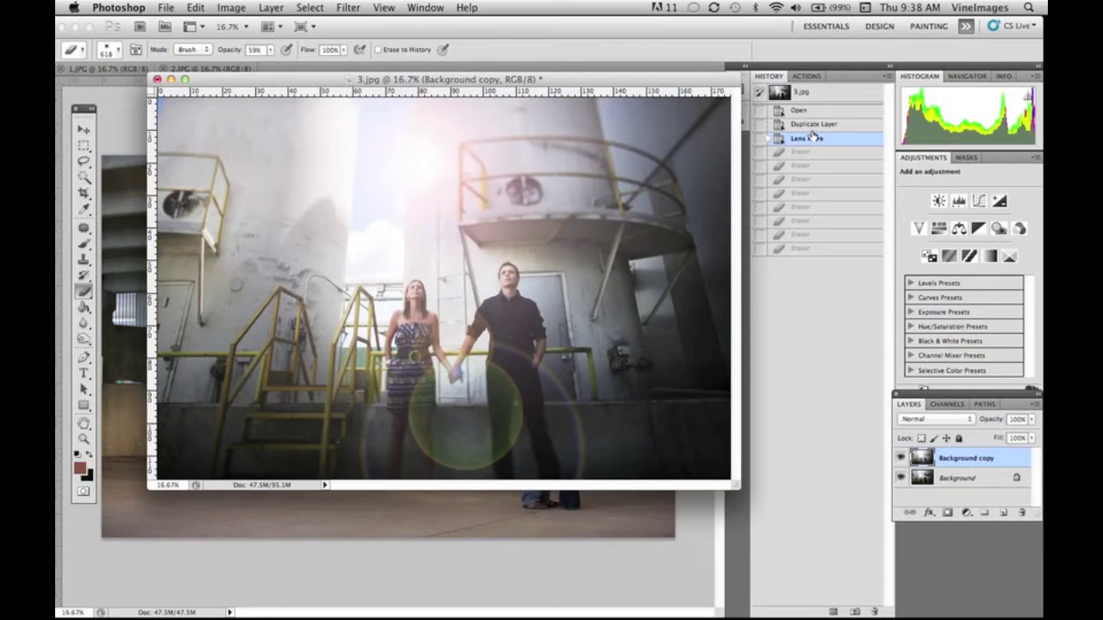
pyautogui.click(811, 125)
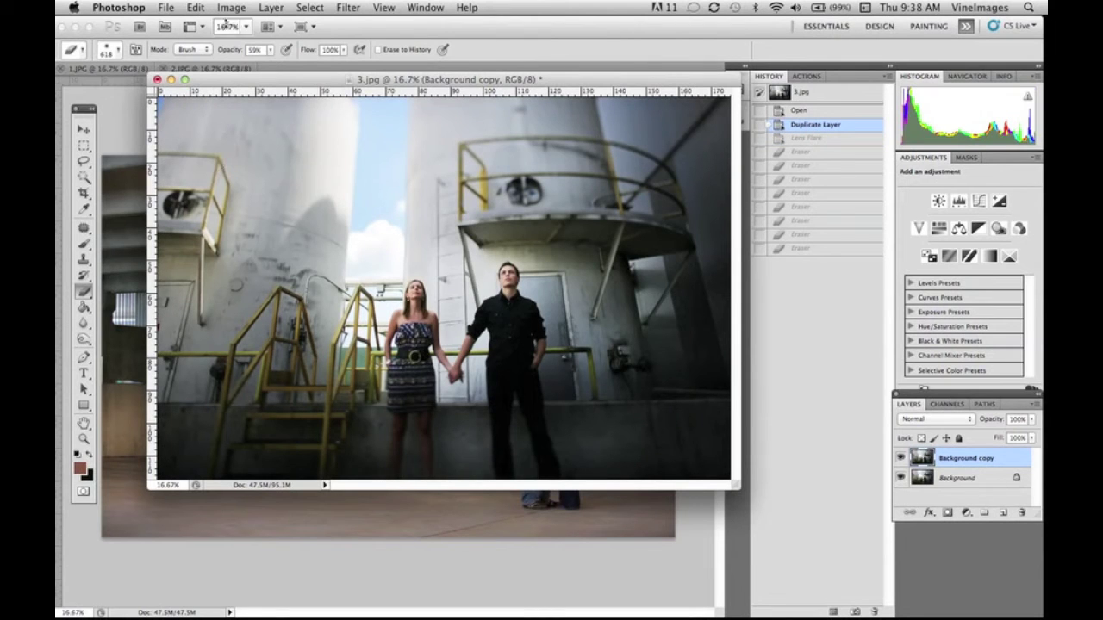
pyautogui.click(348, 8)
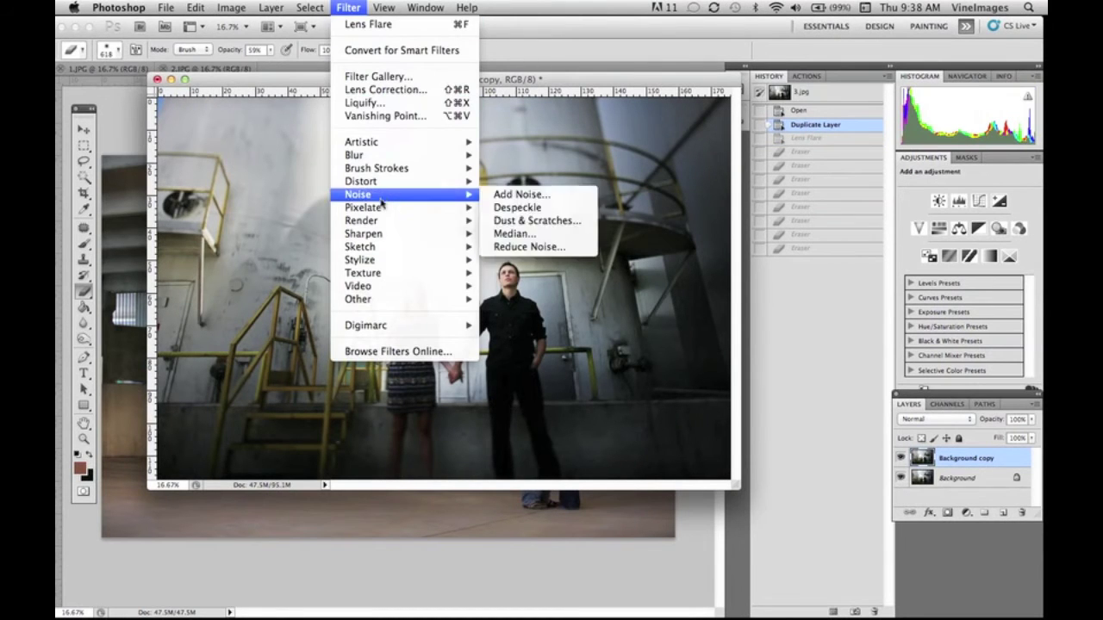
pyautogui.moveTo(405, 221)
pyautogui.click(530, 260)
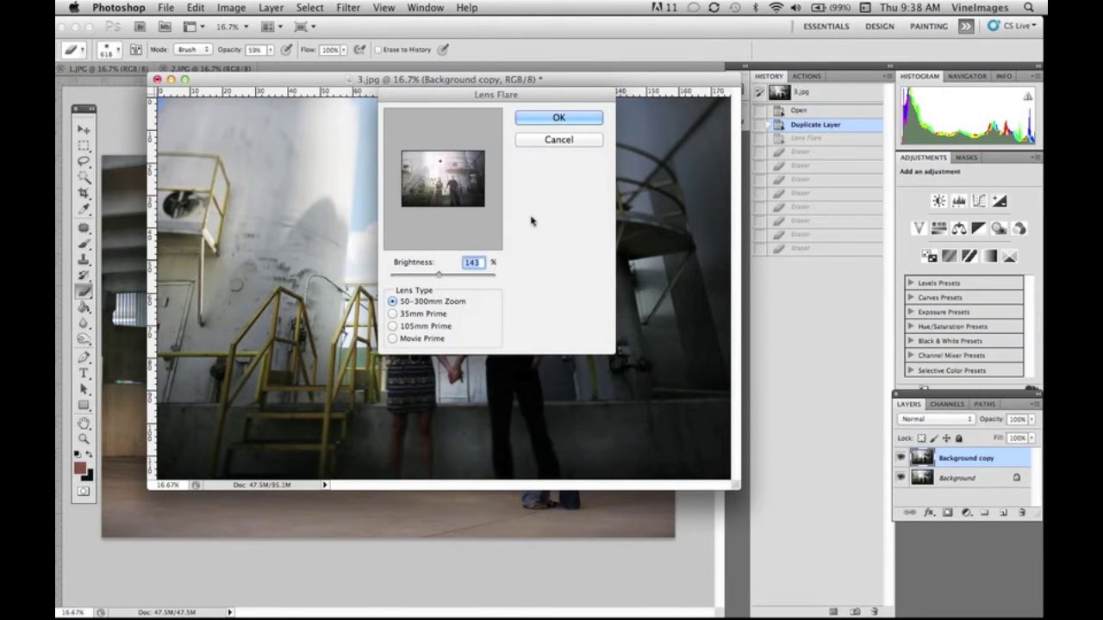
pyautogui.click(395, 315)
pyautogui.click(439, 160)
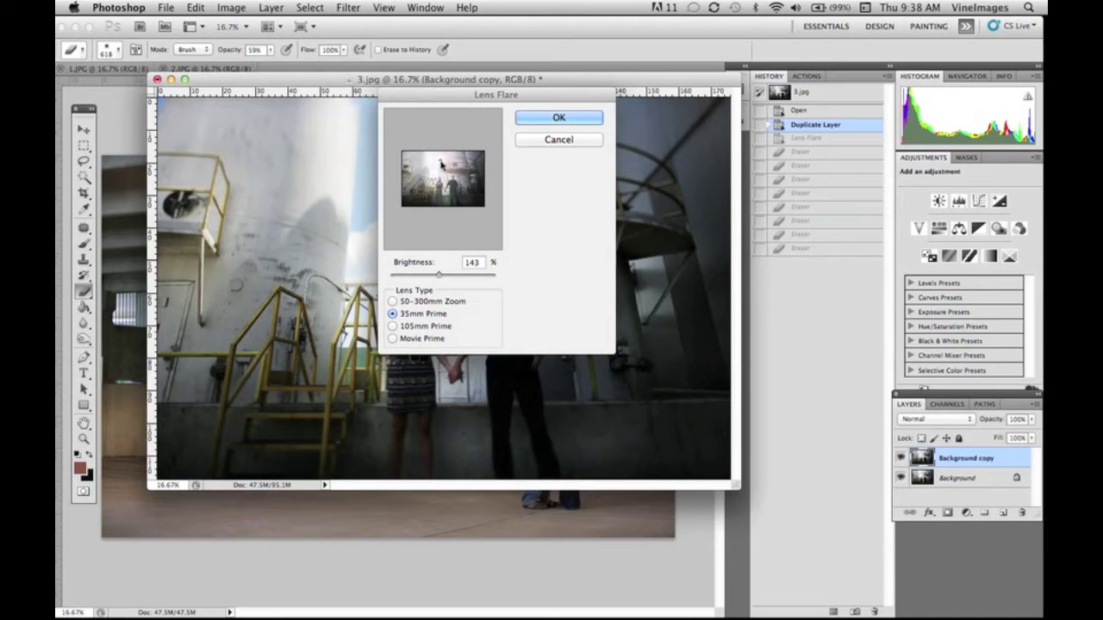
pyautogui.moveTo(438, 274); pyautogui.dragTo(419, 274)
pyautogui.click(439, 162)
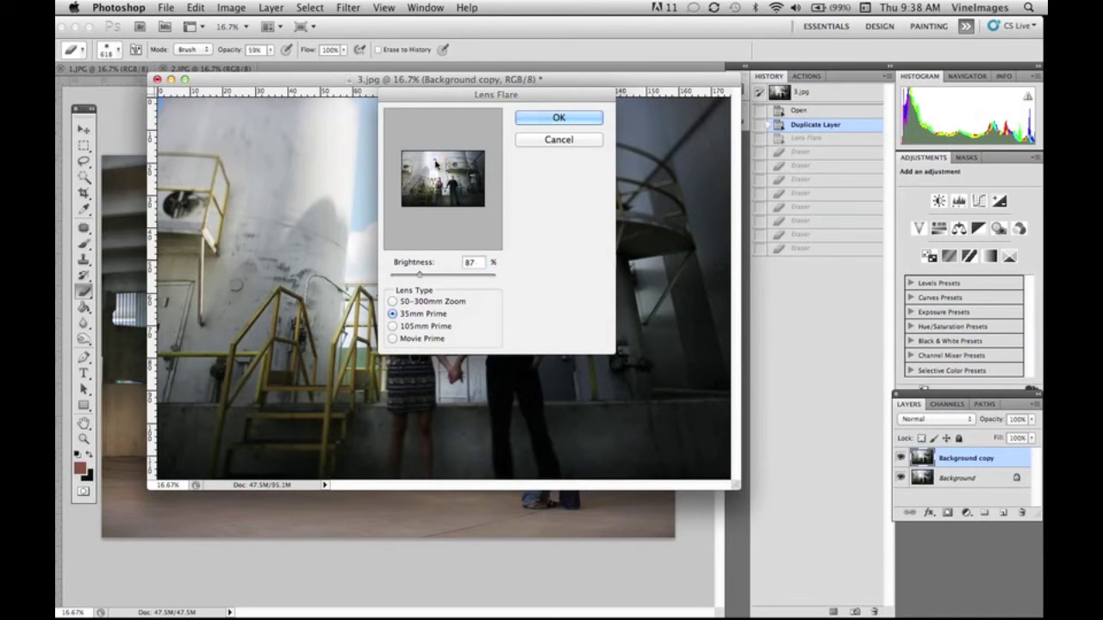
pyautogui.click(528, 120)
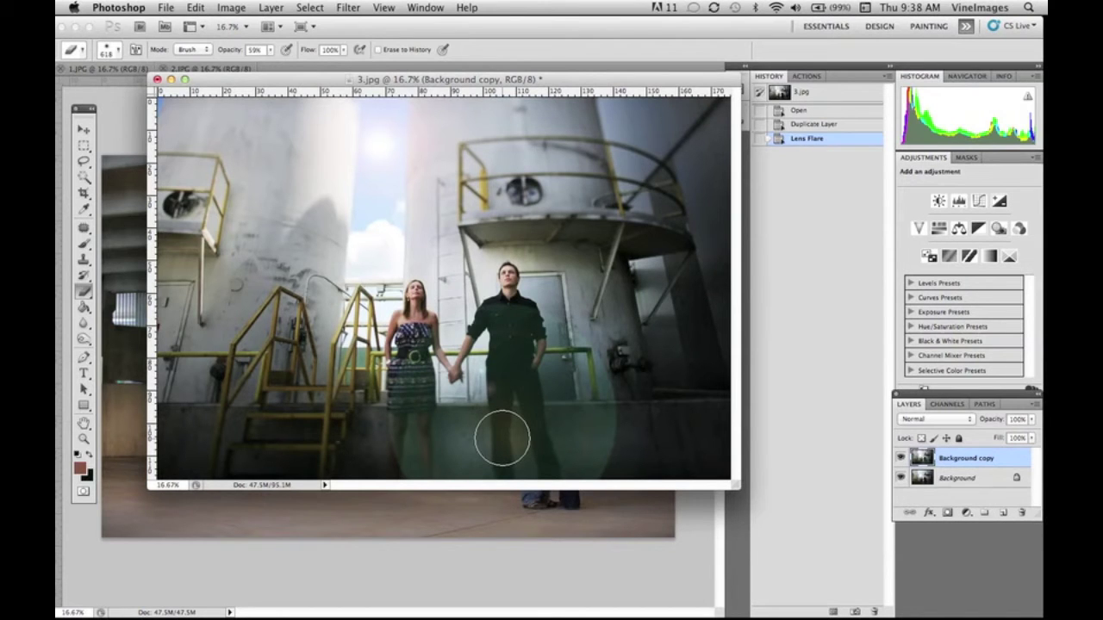
# Step: Revert to the duplicated-layer state and render a brighter 105mm Prime lens flare in the sky between the tanks
pyautogui.click(802, 125)
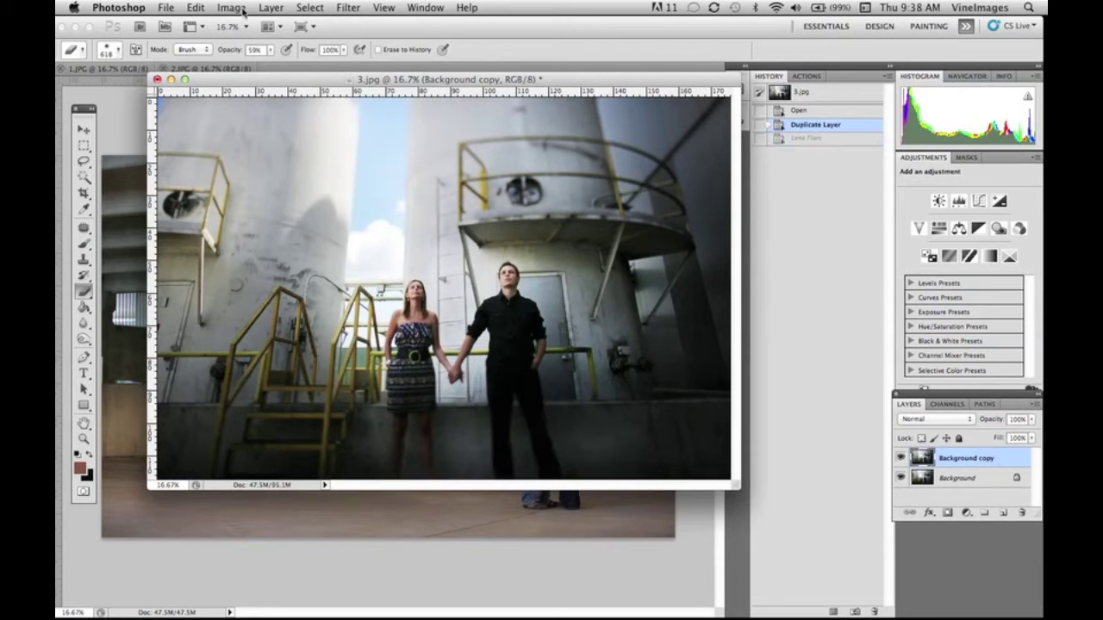
pyautogui.click(359, 8)
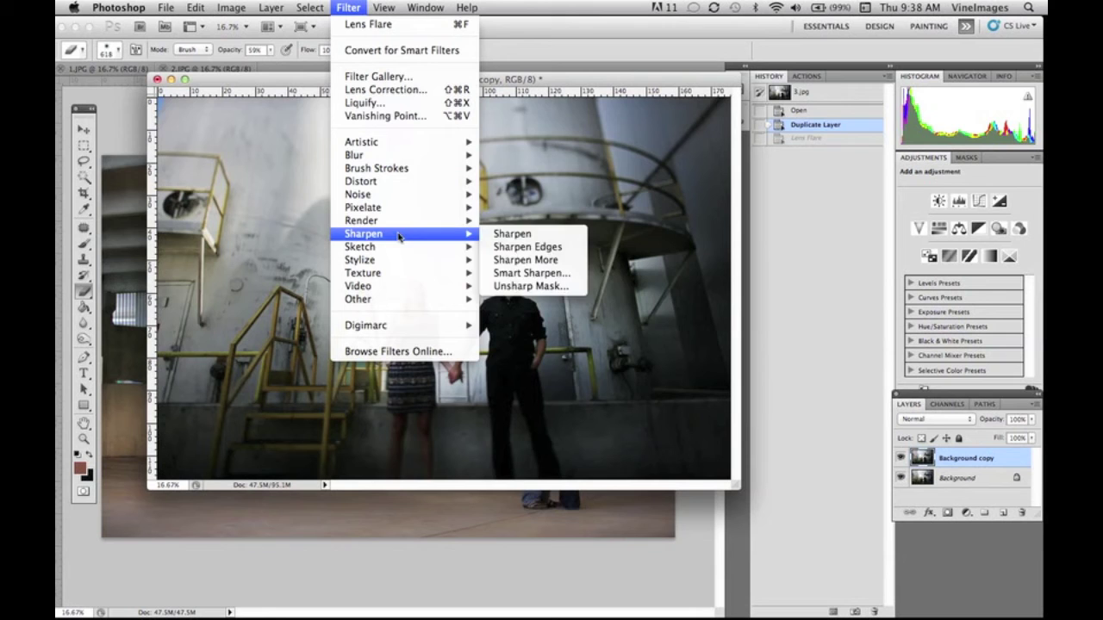
pyautogui.moveTo(397, 225)
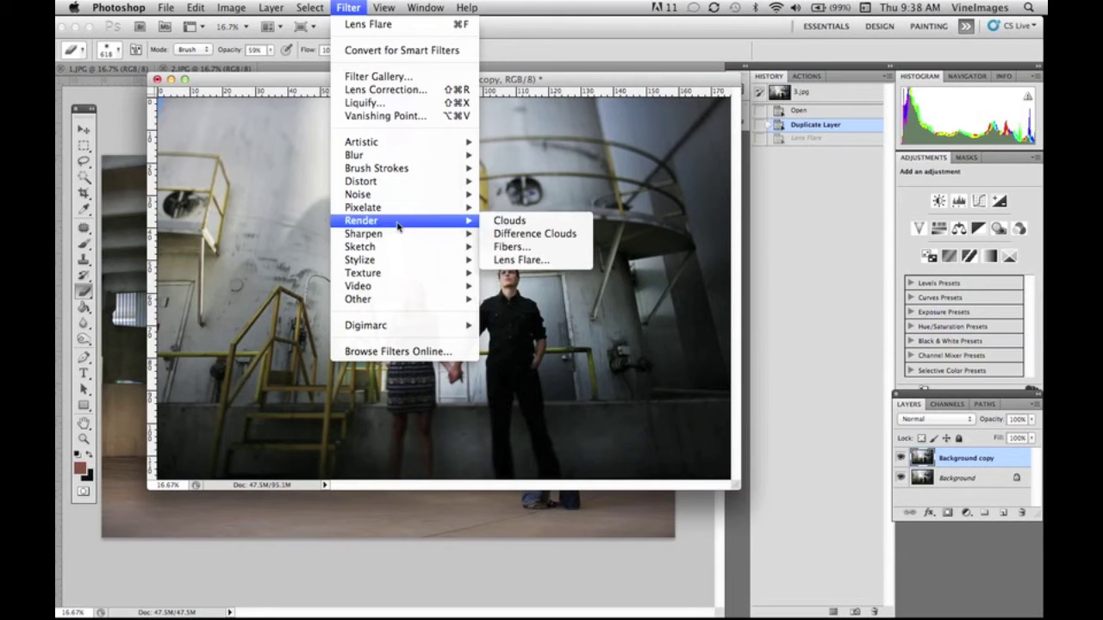
pyautogui.click(536, 261)
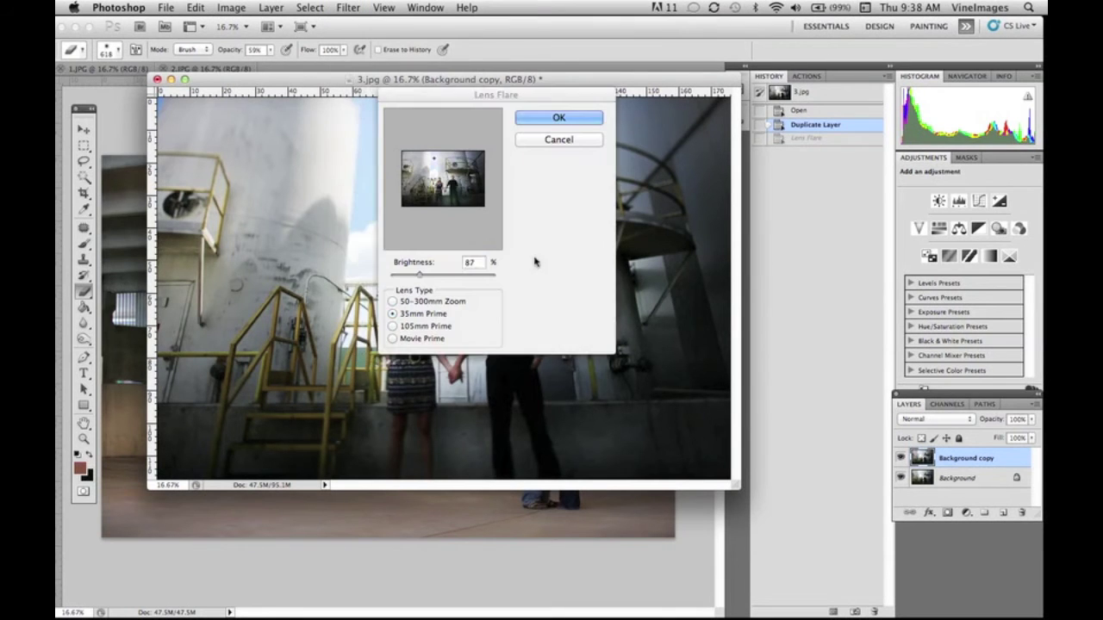
pyautogui.click(395, 328)
pyautogui.moveTo(421, 276); pyautogui.dragTo(436, 278)
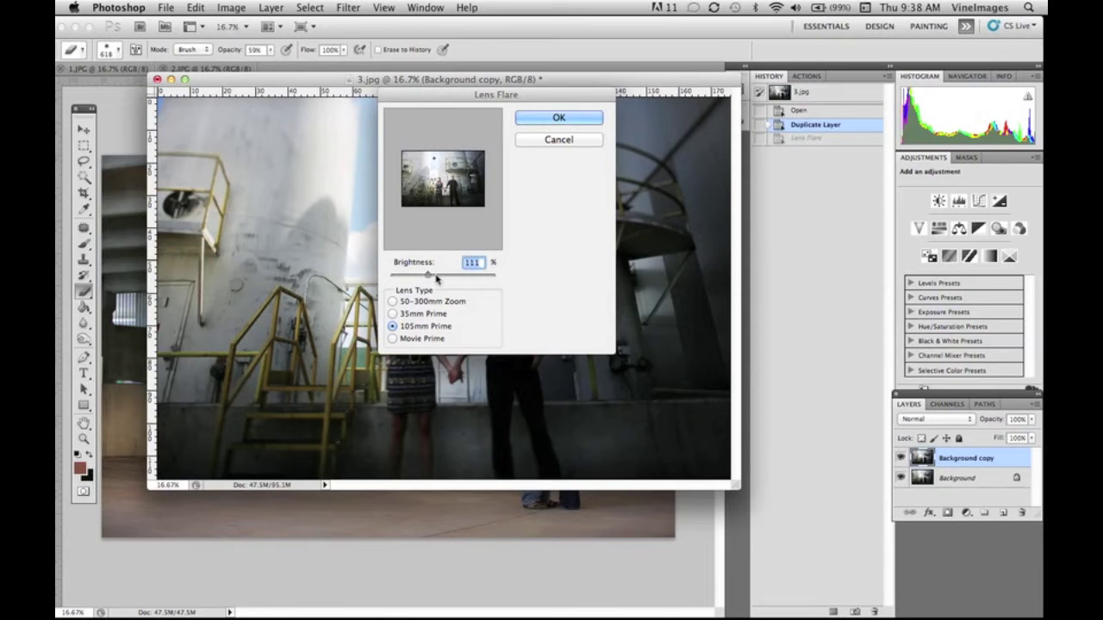
pyautogui.click(556, 116)
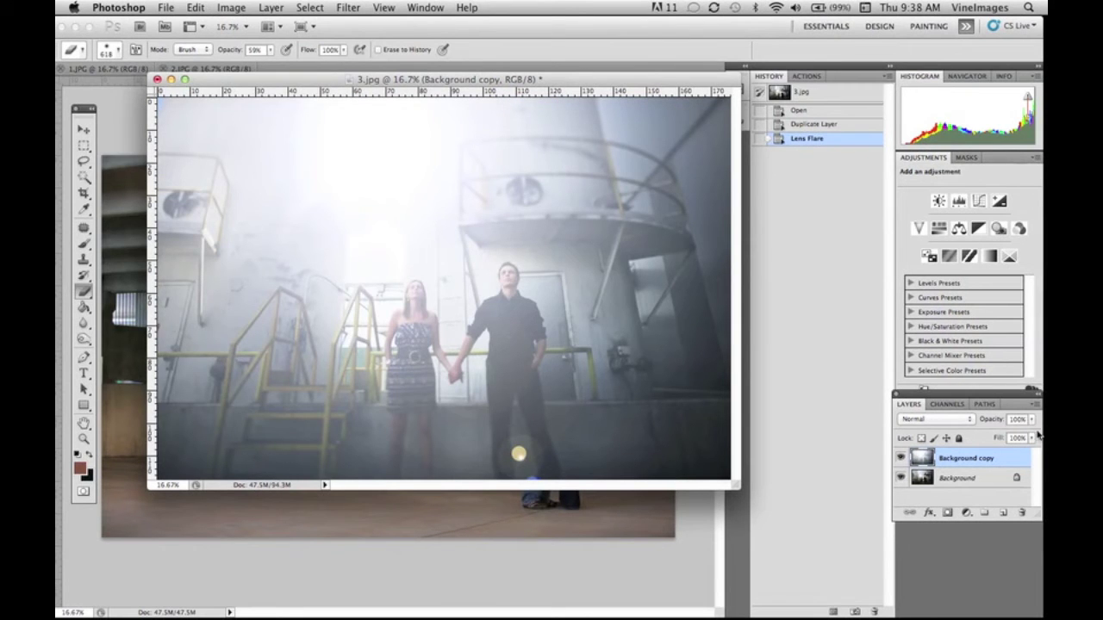
# Step: Lower the Background copy layer's opacity to 50% and erase the flare haze over the couple
pyautogui.click(1031, 420)
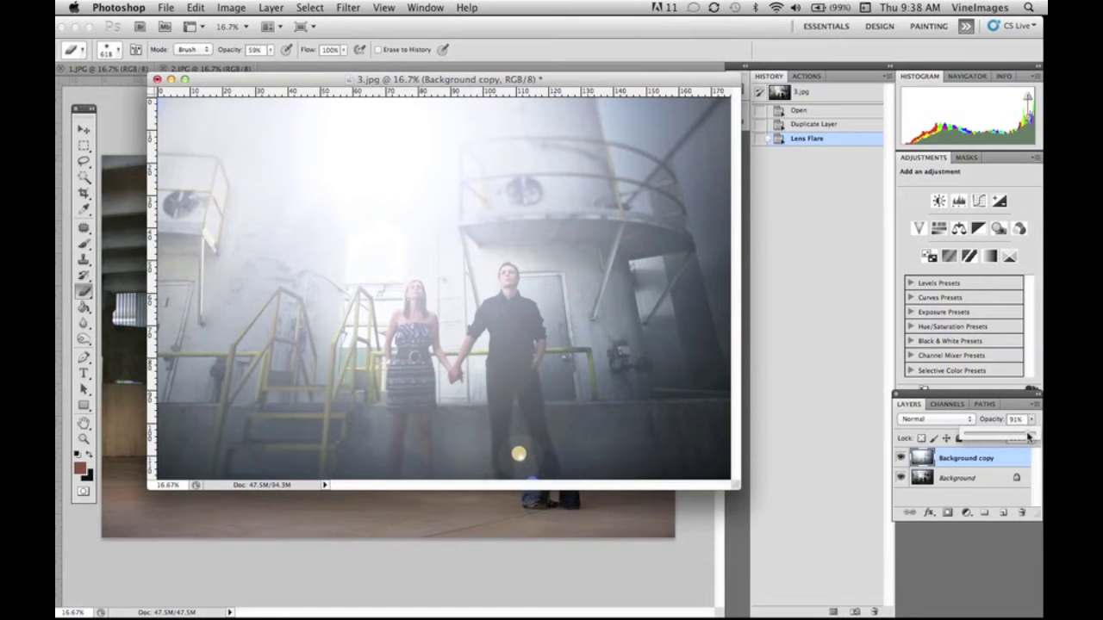
pyautogui.moveTo(1028, 438); pyautogui.dragTo(1000, 437)
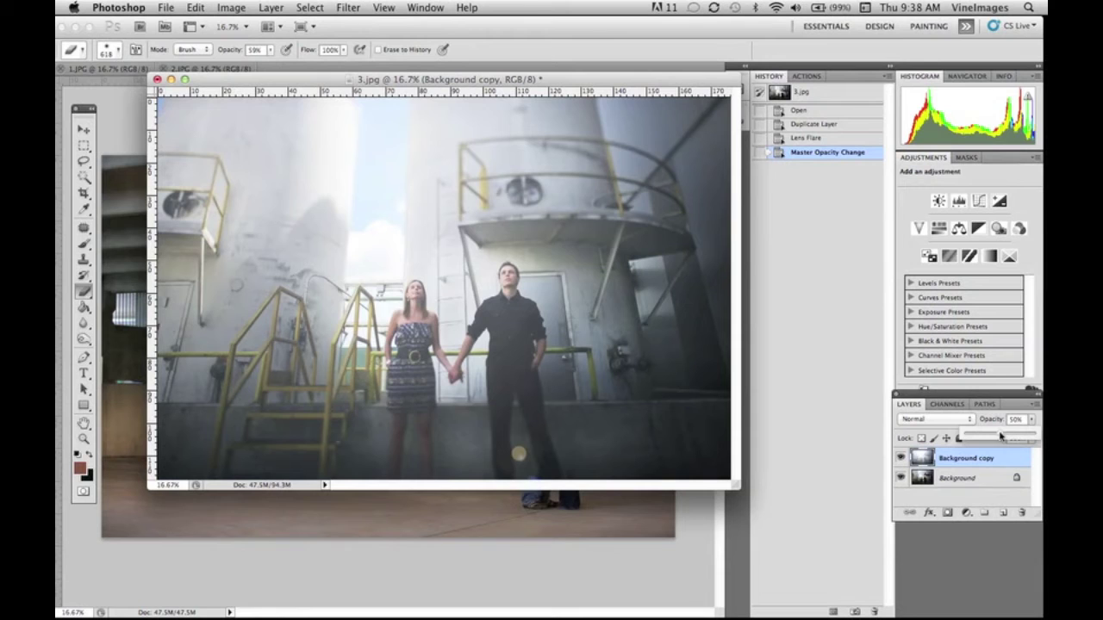
pyautogui.moveTo(408, 309)
pyautogui.mouseDown()
pyautogui.moveTo(461, 302)
pyautogui.moveTo(444, 282)
pyautogui.moveTo(520, 281)
pyautogui.moveTo(424, 318)
pyautogui.moveTo(450, 346)
pyautogui.mouseUp()
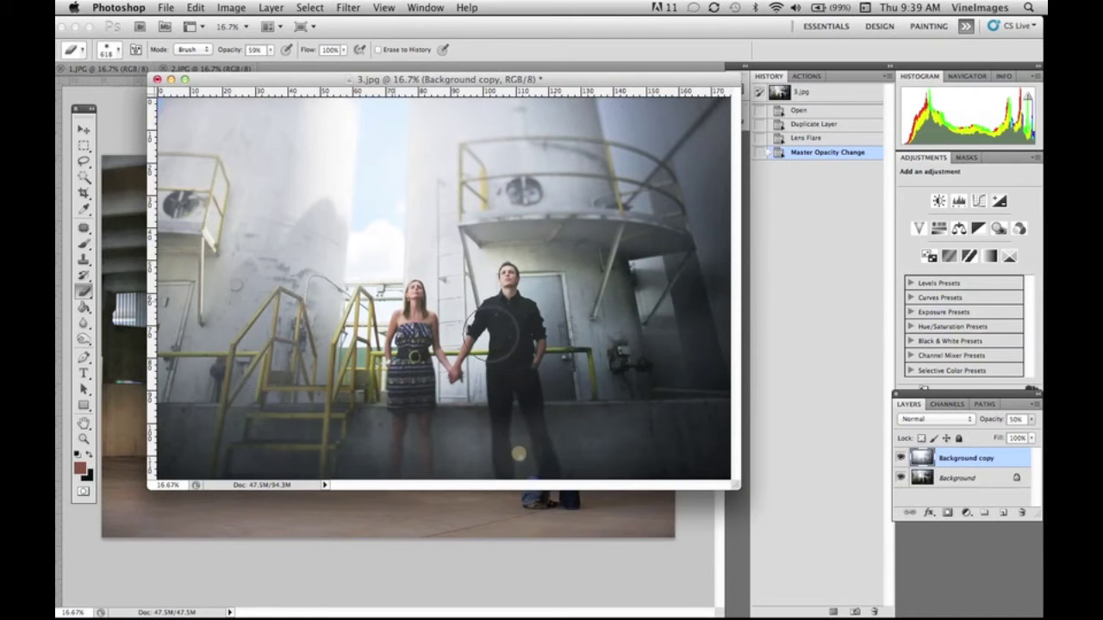
pyautogui.moveTo(363, 293)
pyautogui.mouseDown()
pyautogui.moveTo(351, 292)
pyautogui.moveTo(546, 443)
pyautogui.moveTo(534, 446)
pyautogui.mouseUp()
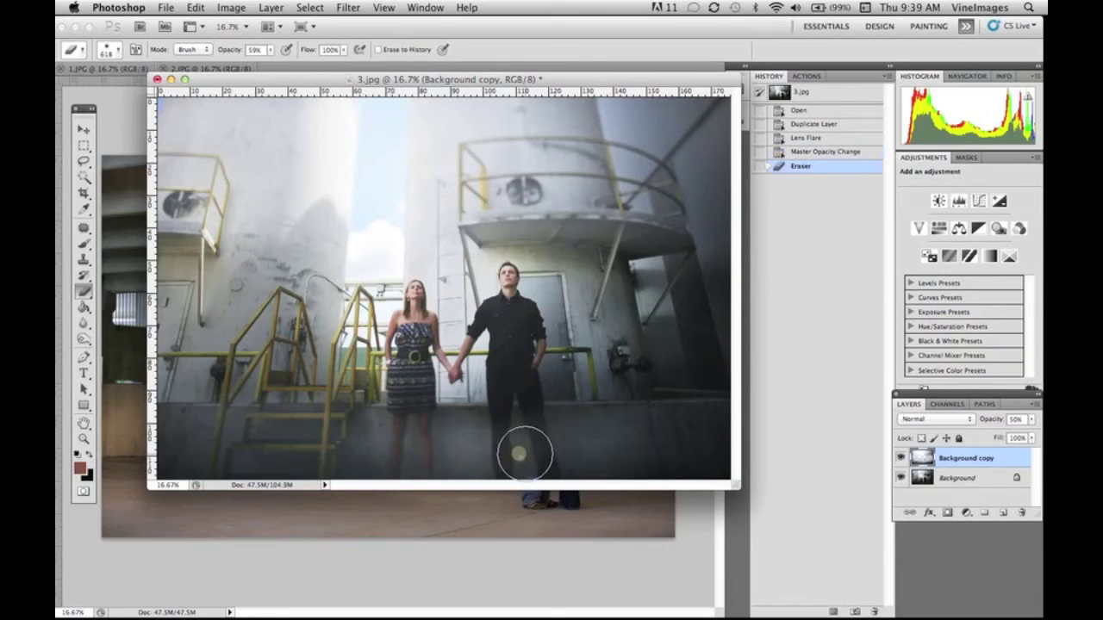
# Step: Erase the yellow flare spot on the man's leg and the haze along the lower wall and stairs
pyautogui.click(525, 454)
pyautogui.click(524, 454)
pyautogui.click(561, 455)
pyautogui.click(542, 454)
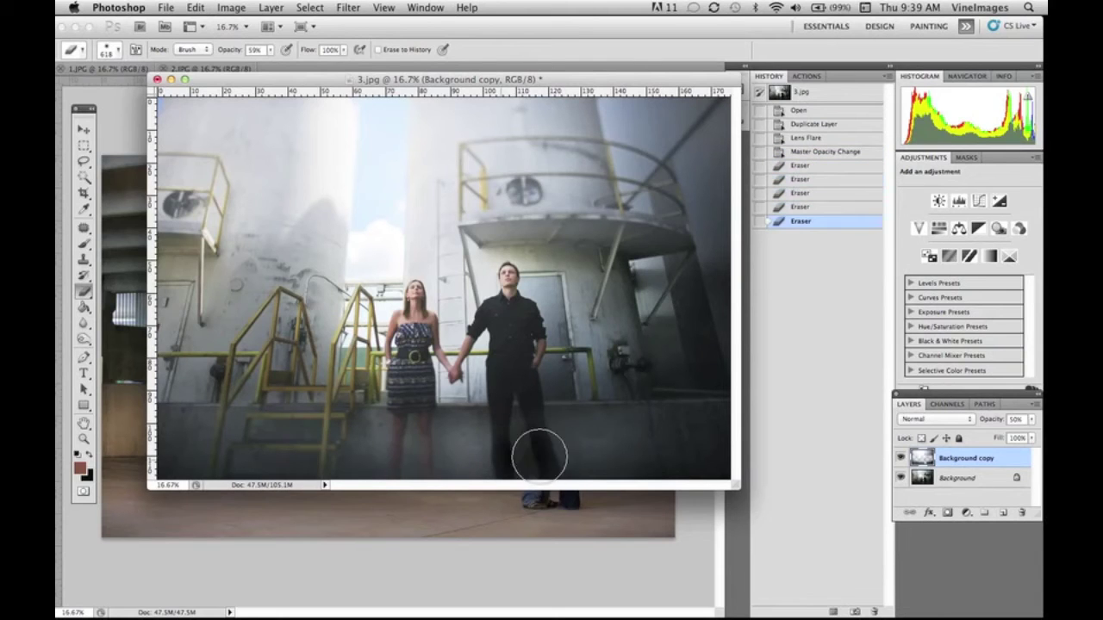
pyautogui.moveTo(415, 444); pyautogui.dragTo(286, 449)
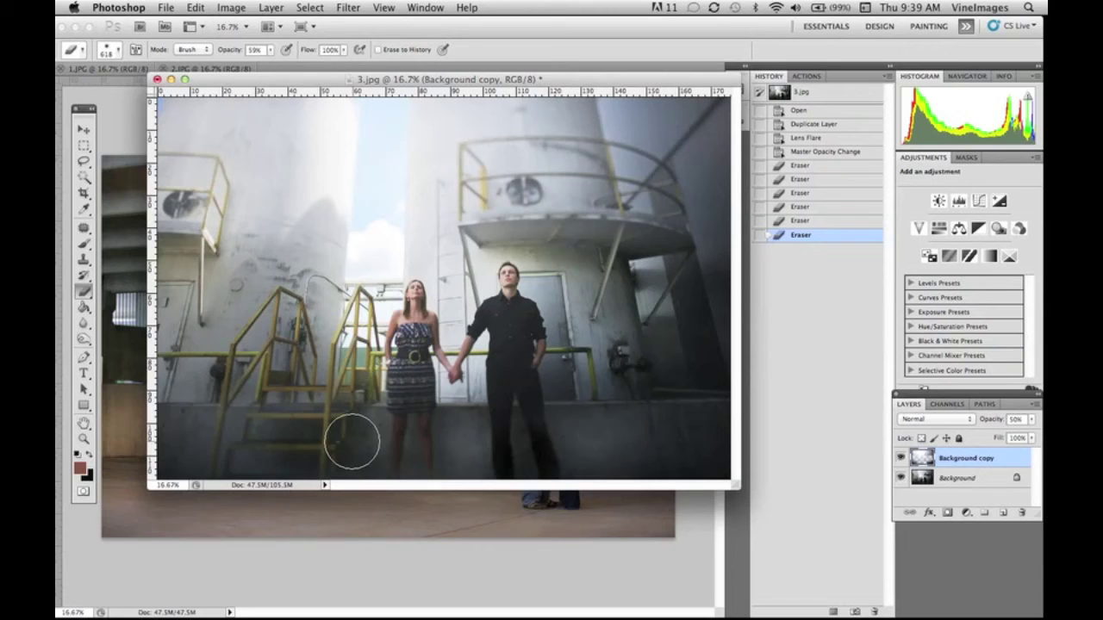
pyautogui.moveTo(352, 441); pyautogui.dragTo(186, 440)
pyautogui.click(185, 439)
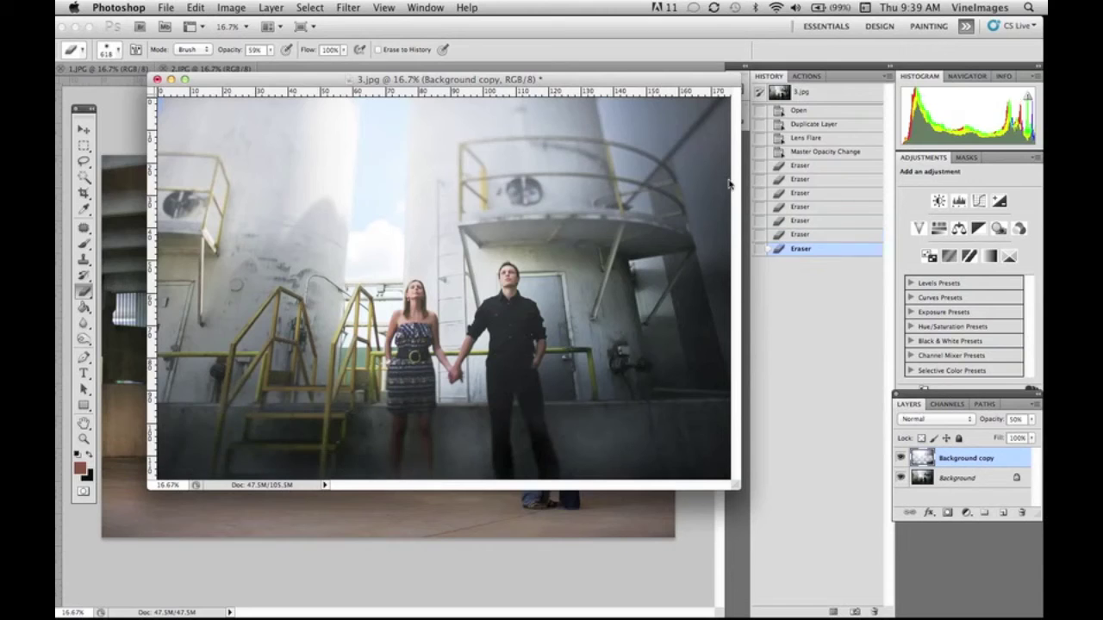
# Step: Restore 3.jpg to its original snapshot and duplicate the Background layer of the parking-garage photo 2.JPG
pyautogui.click(798, 93)
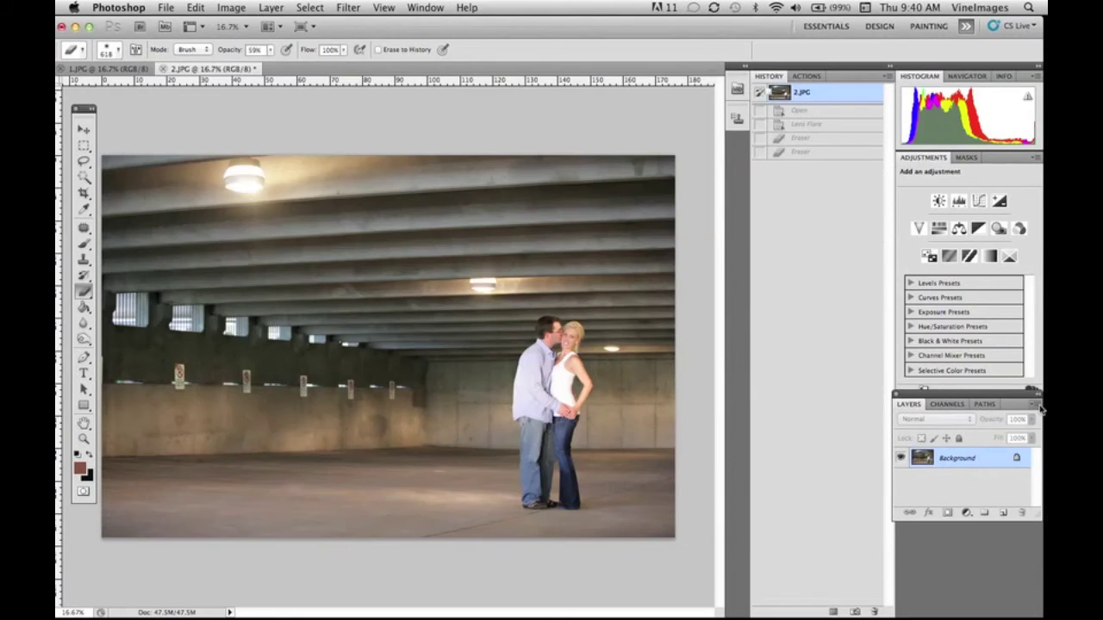
pyautogui.click(1036, 404)
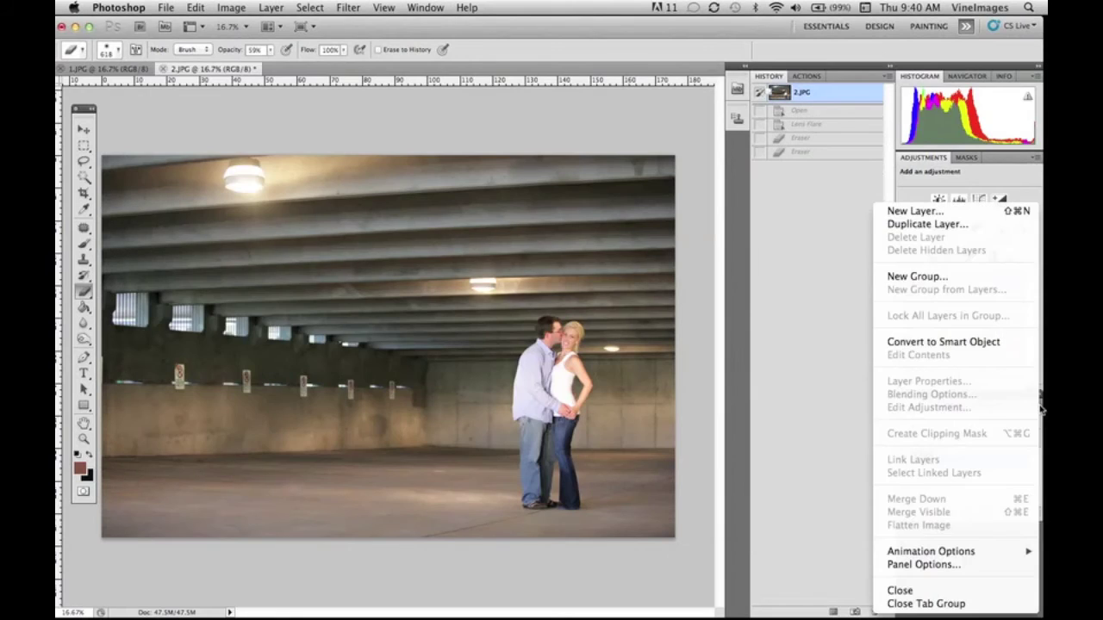
pyautogui.click(955, 227)
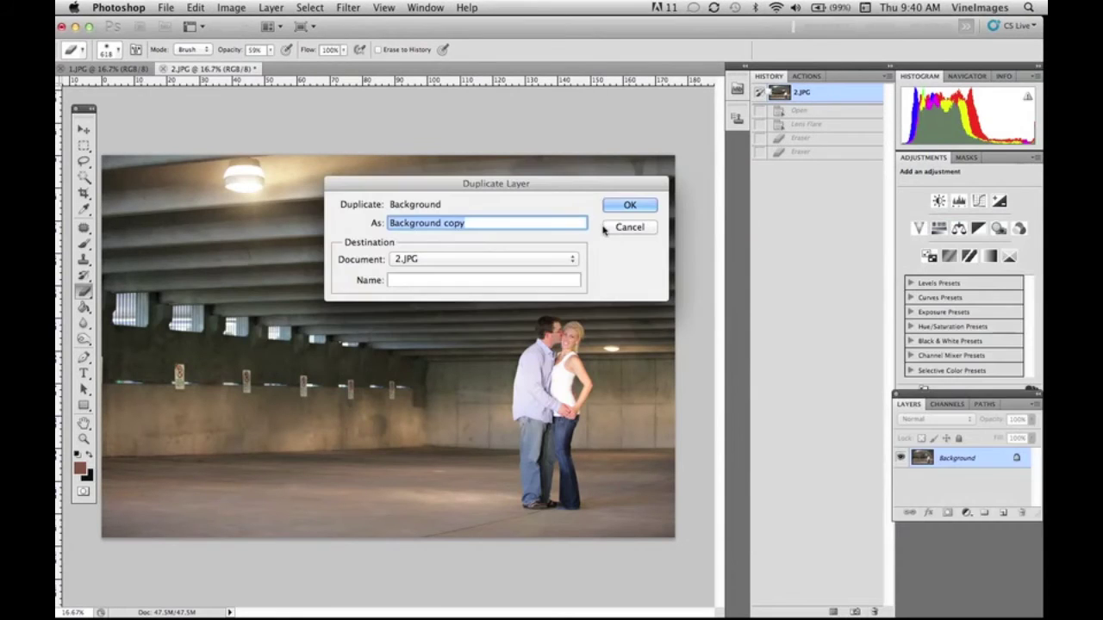
pyautogui.click(628, 206)
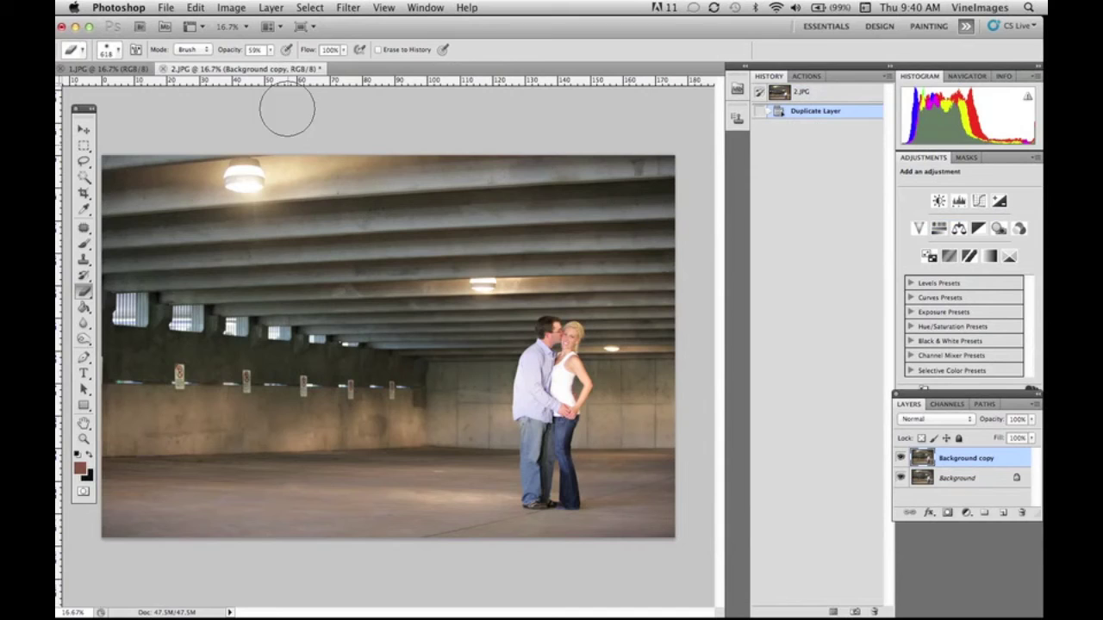
# Step: Render a 50-300mm Zoom lens flare at 115% brightness over the leftmost window of the garage
pyautogui.click(345, 6)
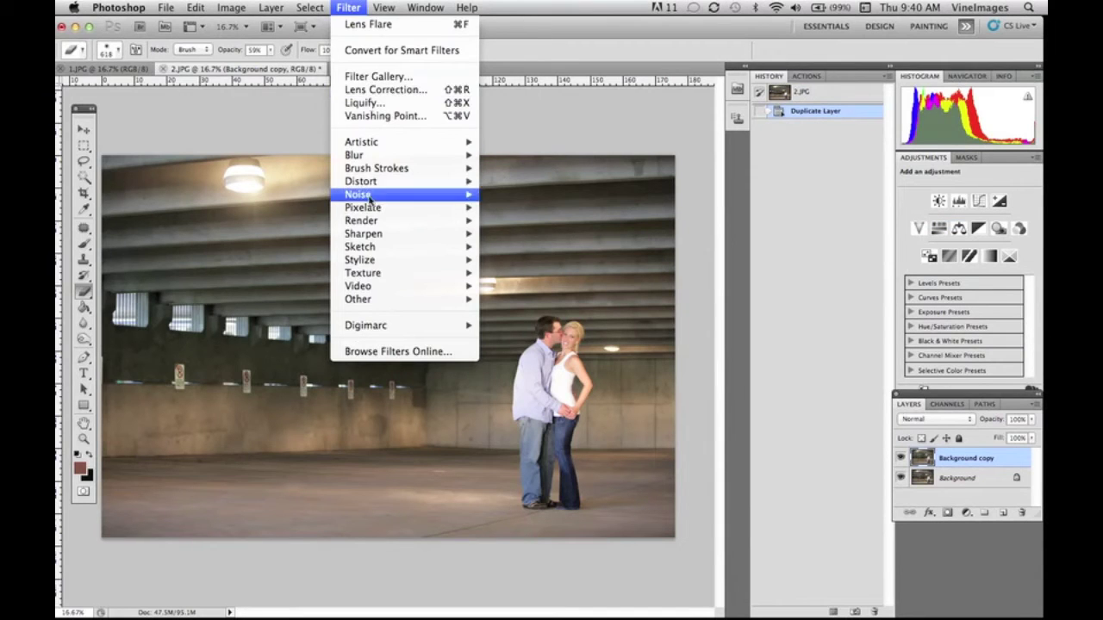
pyautogui.moveTo(369, 223)
pyautogui.click(515, 260)
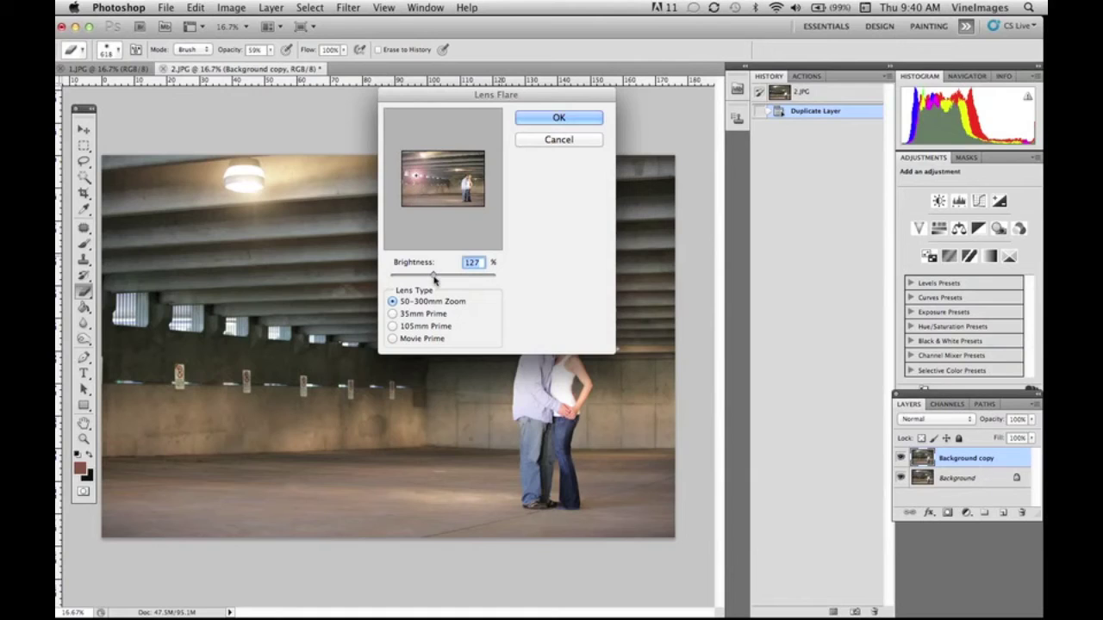
pyautogui.moveTo(434, 276); pyautogui.dragTo(430, 276)
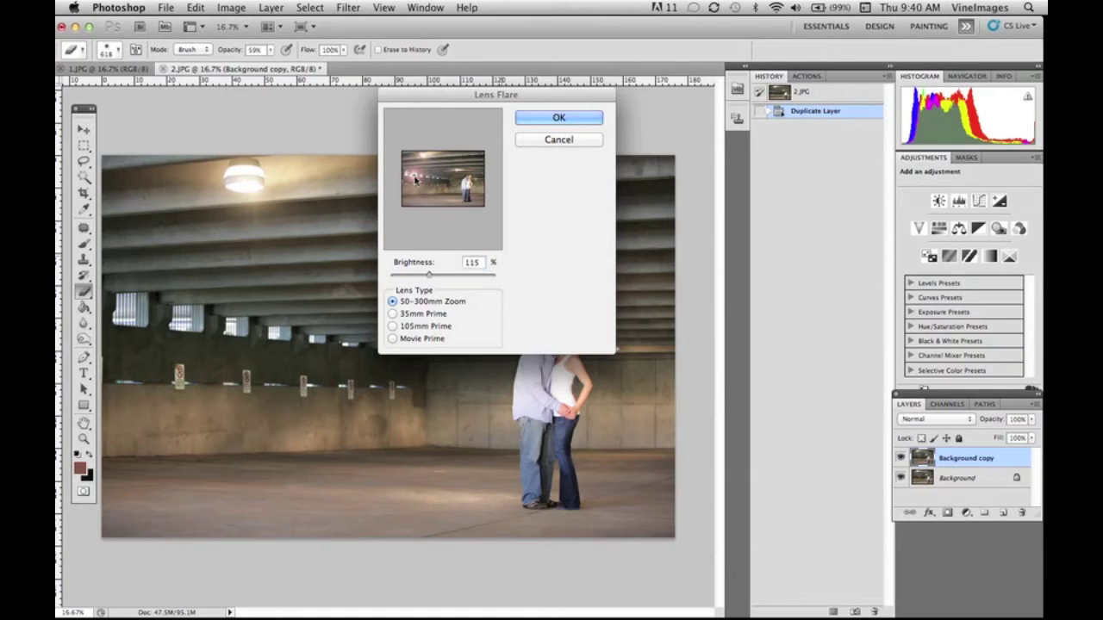
pyautogui.moveTo(416, 179); pyautogui.dragTo(440, 181)
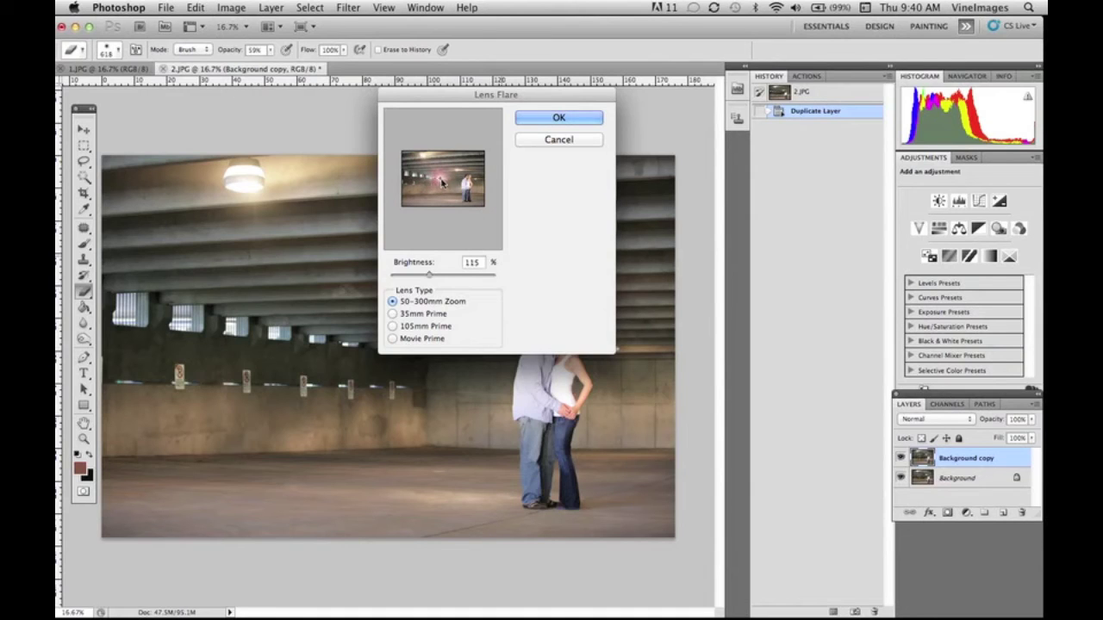
pyautogui.moveTo(442, 182); pyautogui.dragTo(409, 177)
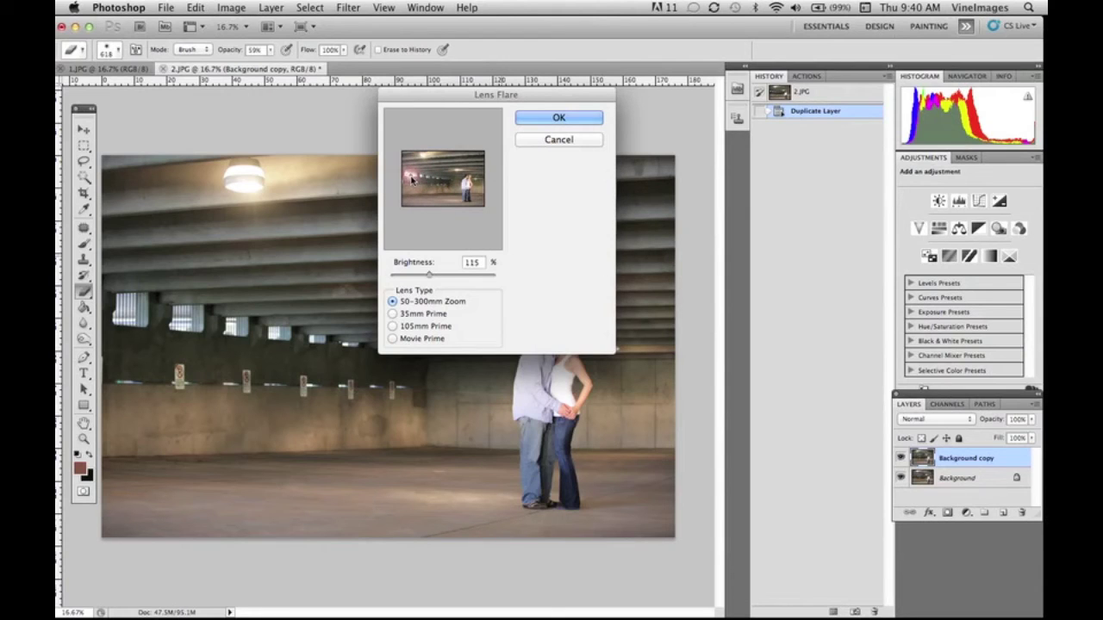
pyautogui.click(558, 119)
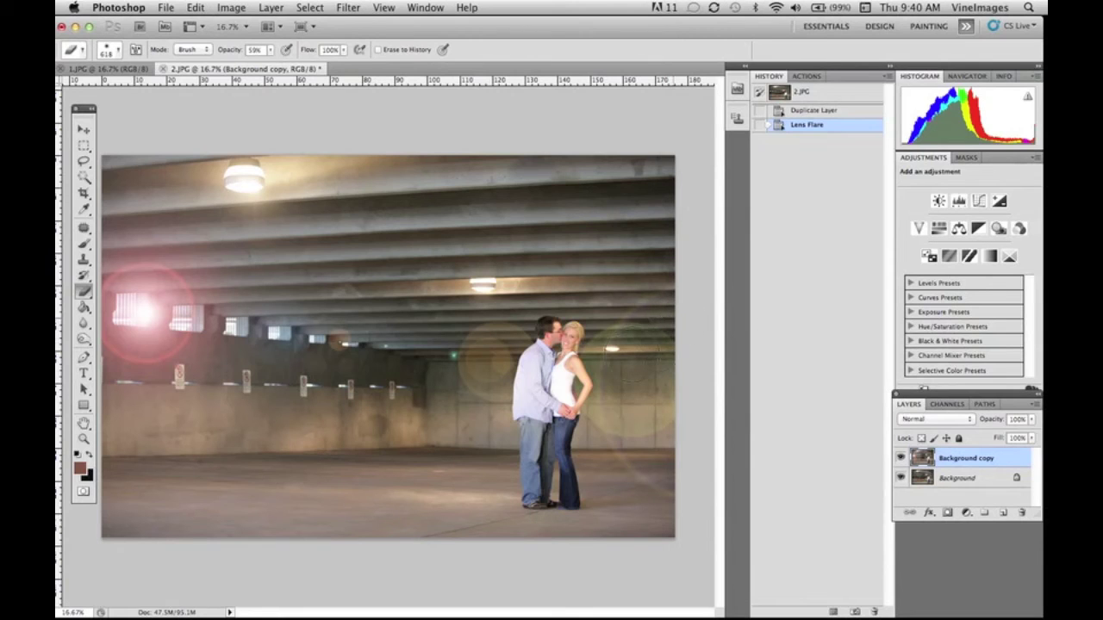
# Step: Erase the flare ring and streaks over the couple and on the wall to their right
pyautogui.moveTo(570, 370); pyautogui.dragTo(639, 435)
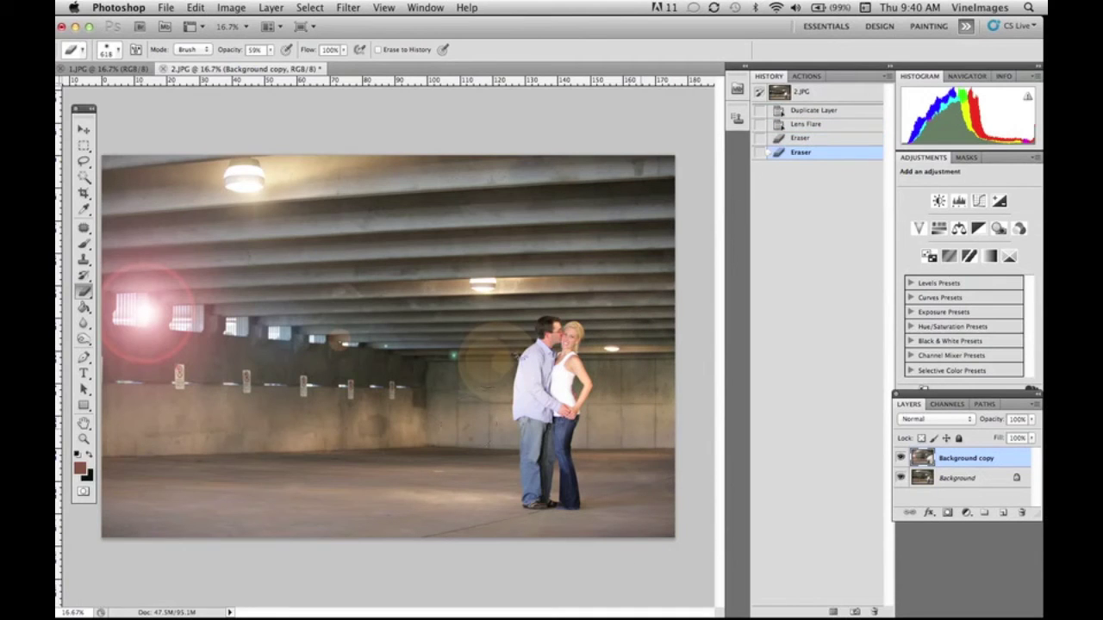
pyautogui.click(564, 351)
pyautogui.click(641, 324)
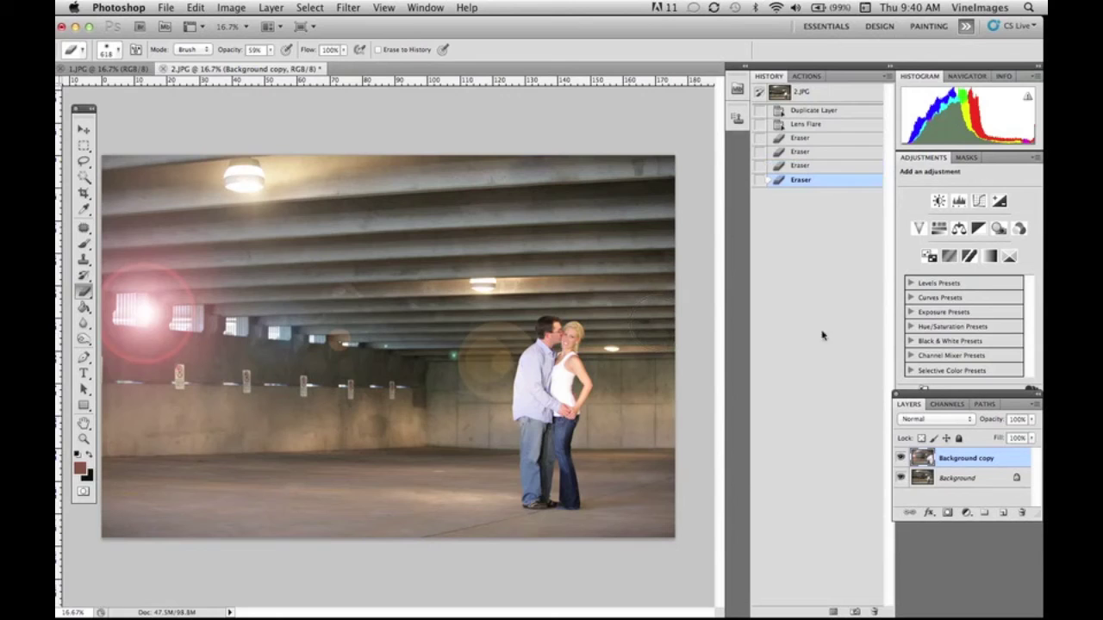
# Step: Revert to the duplicated-layer state and render a 105mm Prime lens flare at 125% brightness by the garage's left windows
pyautogui.click(795, 125)
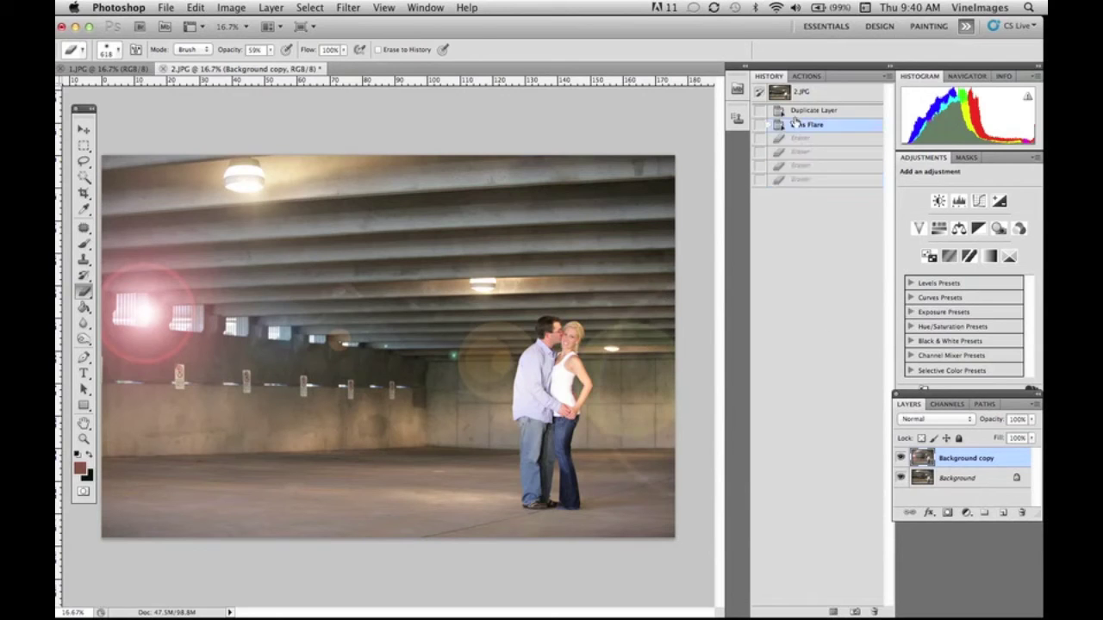
pyautogui.click(805, 110)
pyautogui.click(348, 7)
pyautogui.moveTo(379, 221)
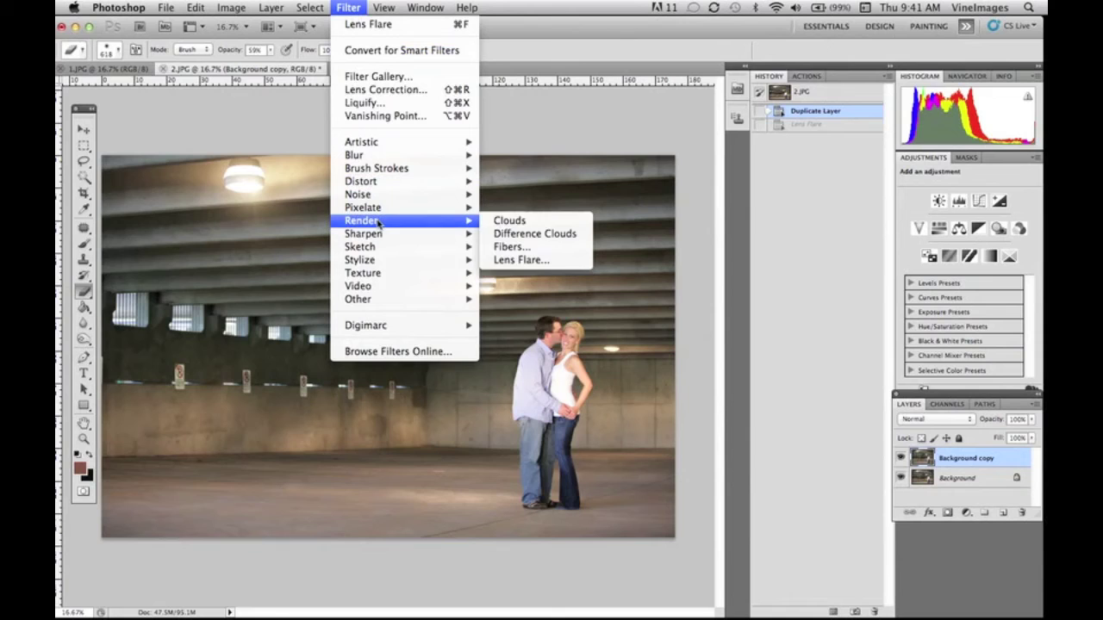
pyautogui.click(551, 259)
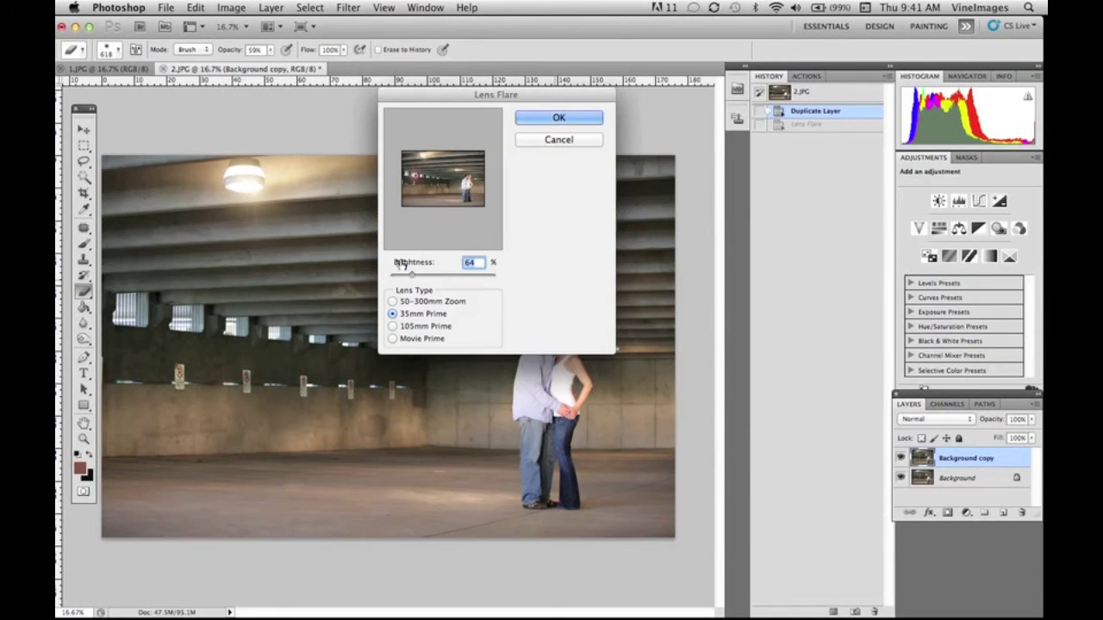
pyautogui.click(394, 327)
pyautogui.moveTo(412, 274); pyautogui.dragTo(433, 277)
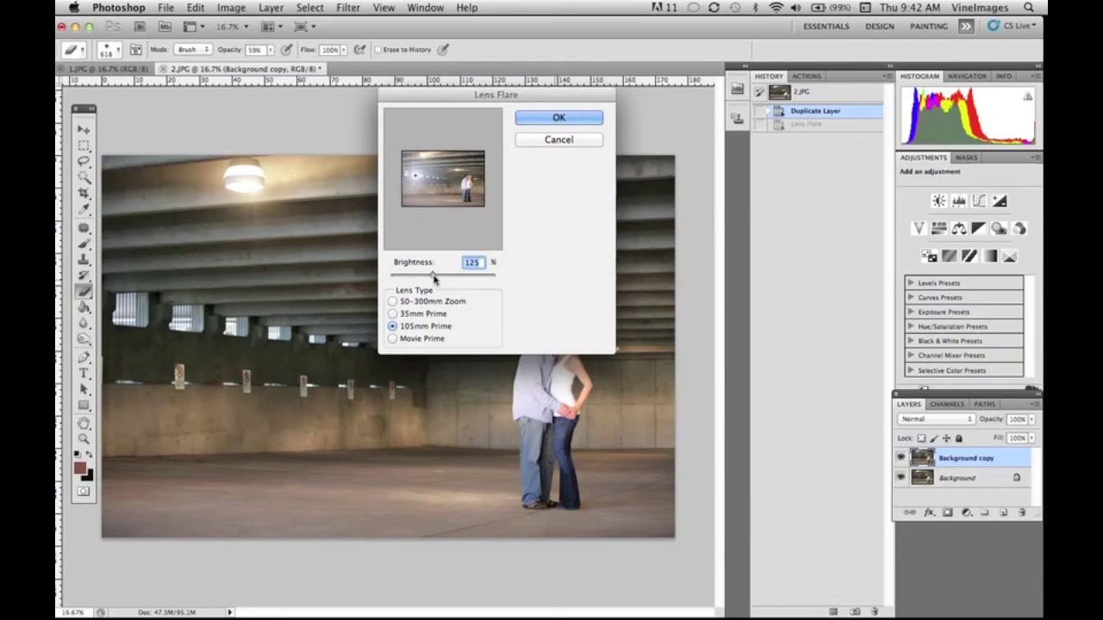
pyautogui.click(548, 119)
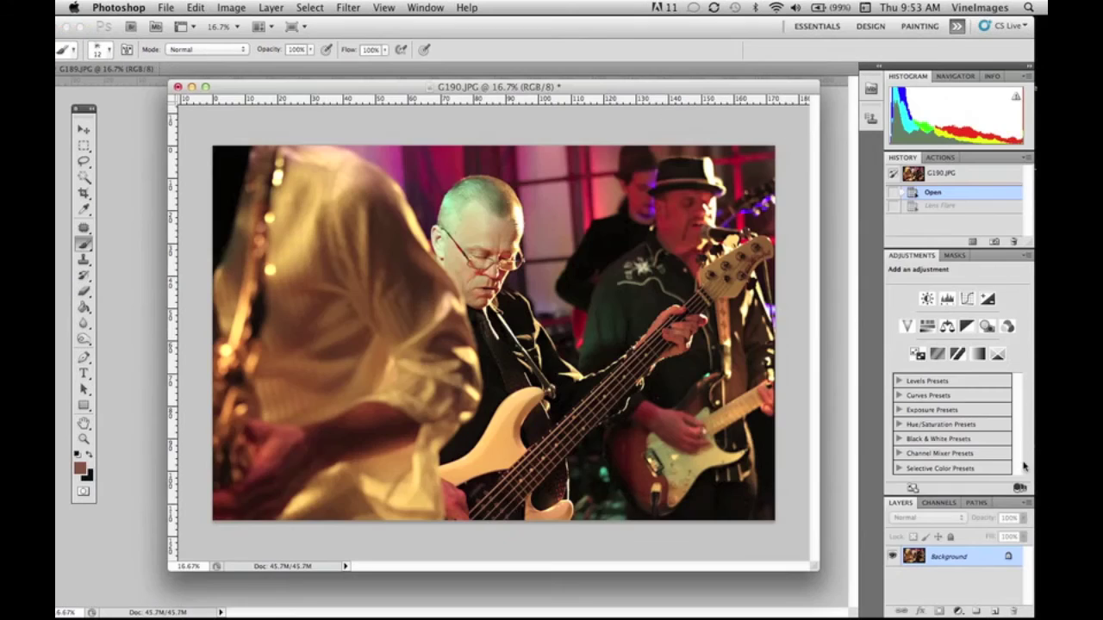
# Step: Duplicate the Background layer of the band photo G190.JPG
pyautogui.click(1025, 504)
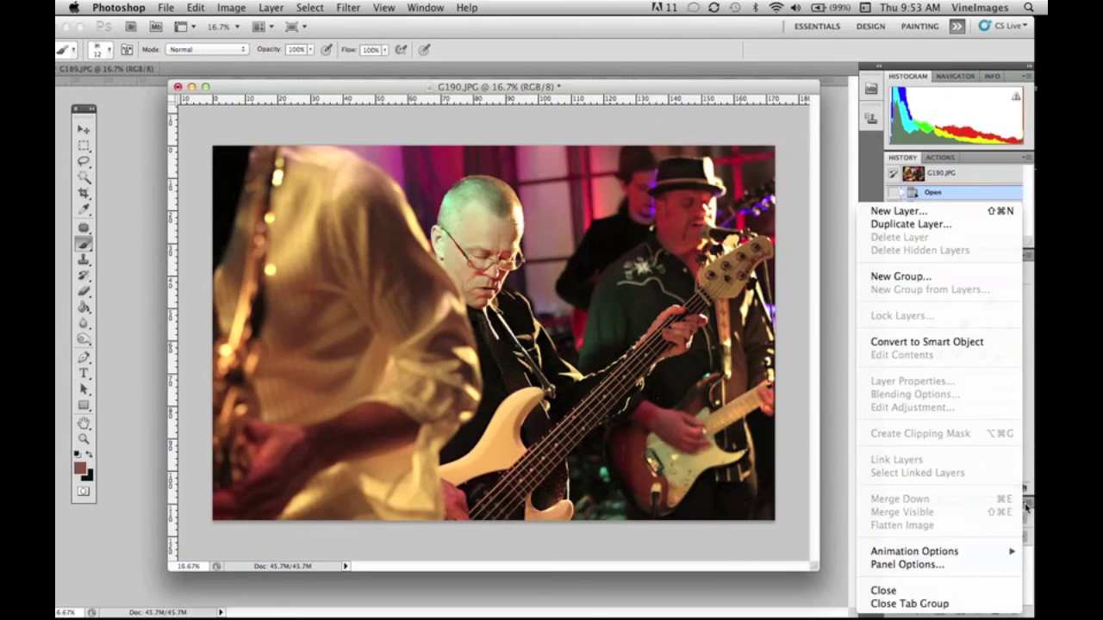
pyautogui.click(915, 225)
pyautogui.click(628, 205)
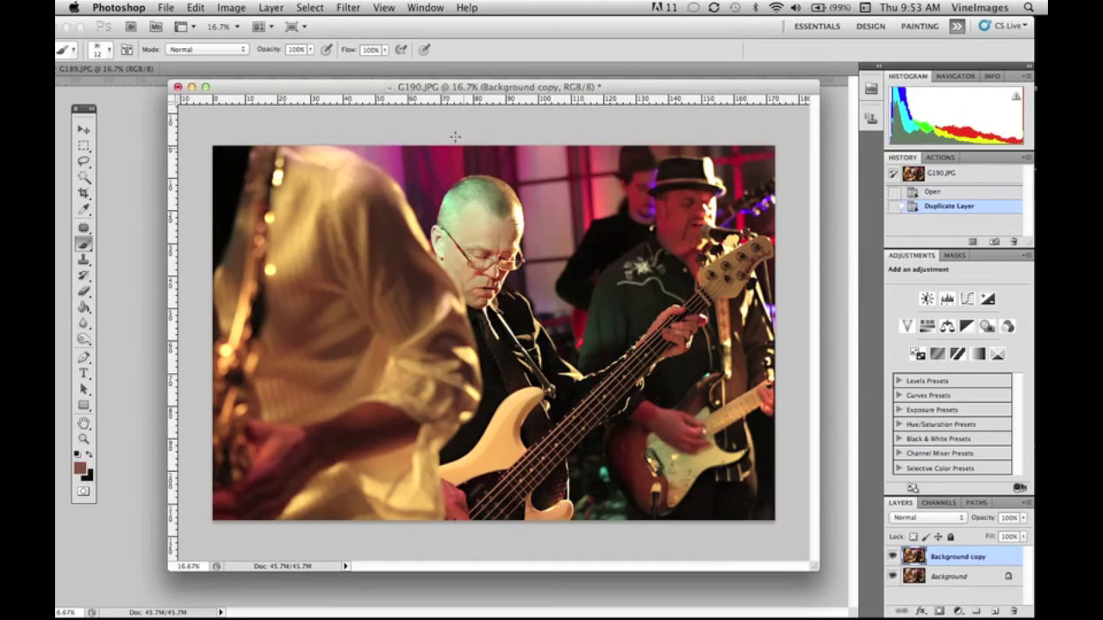
# Step: Render a 50-300mm Zoom lens flare at 165% brightness near the upper edge, between the bassist and the guitarist in the hat
pyautogui.click(344, 9)
pyautogui.moveTo(413, 221)
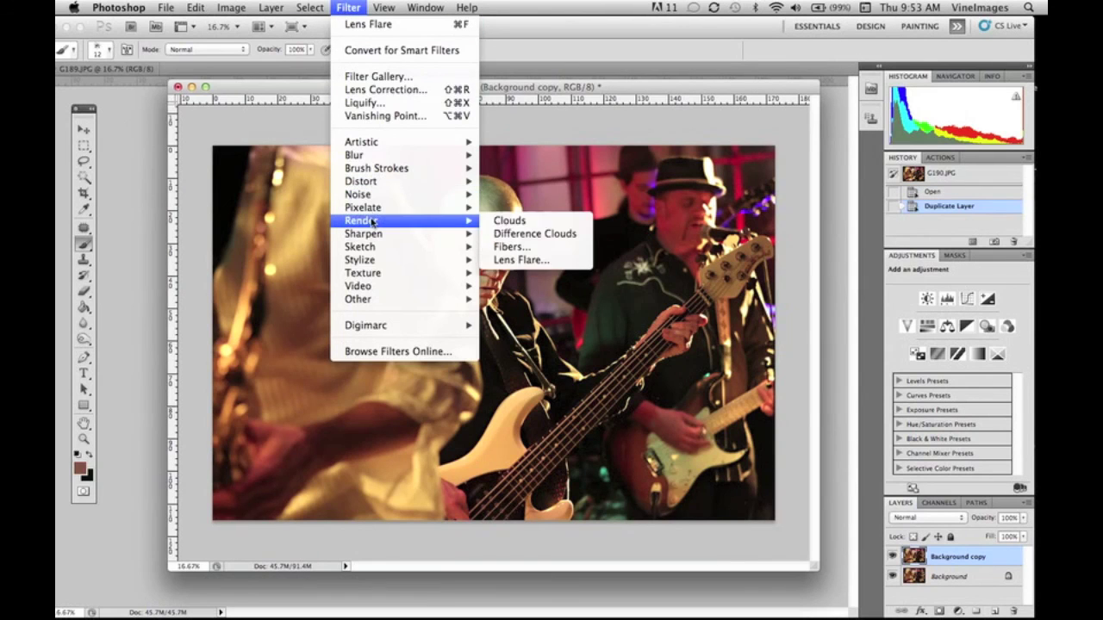
pyautogui.click(506, 261)
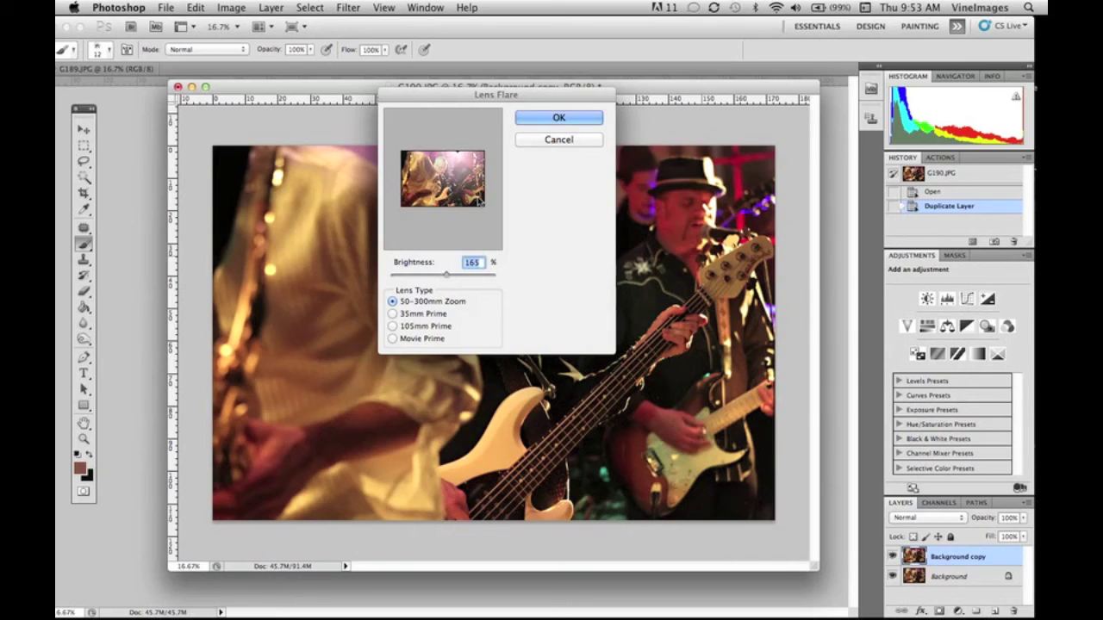
pyautogui.click(546, 119)
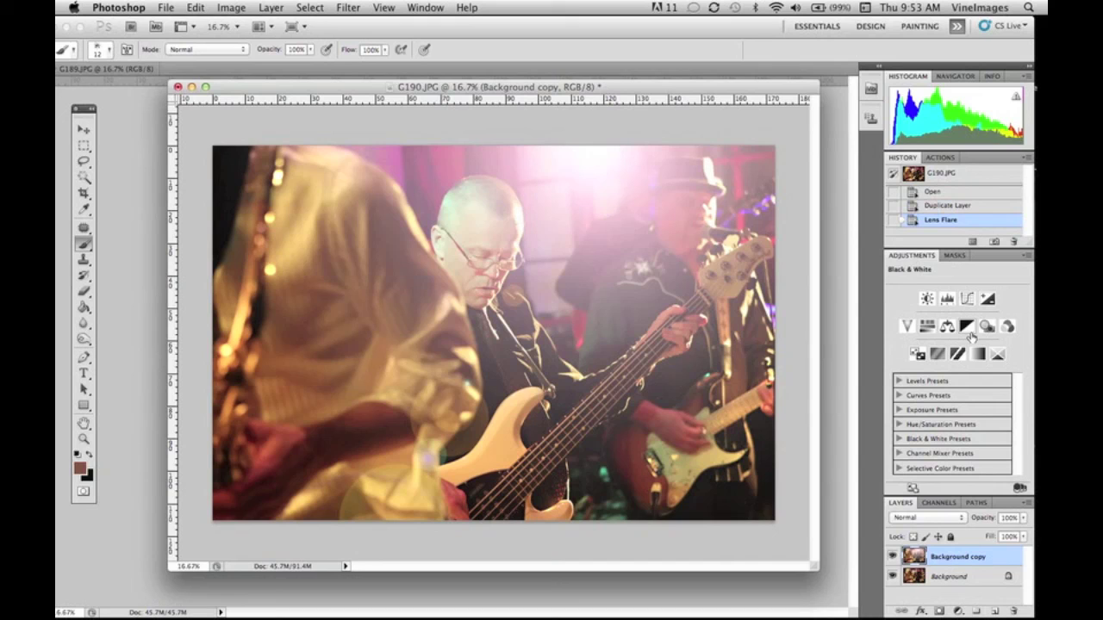
# Step: Try the Background copy layer at 80% opacity, returning to the Lens Flare history state
pyautogui.click(1023, 518)
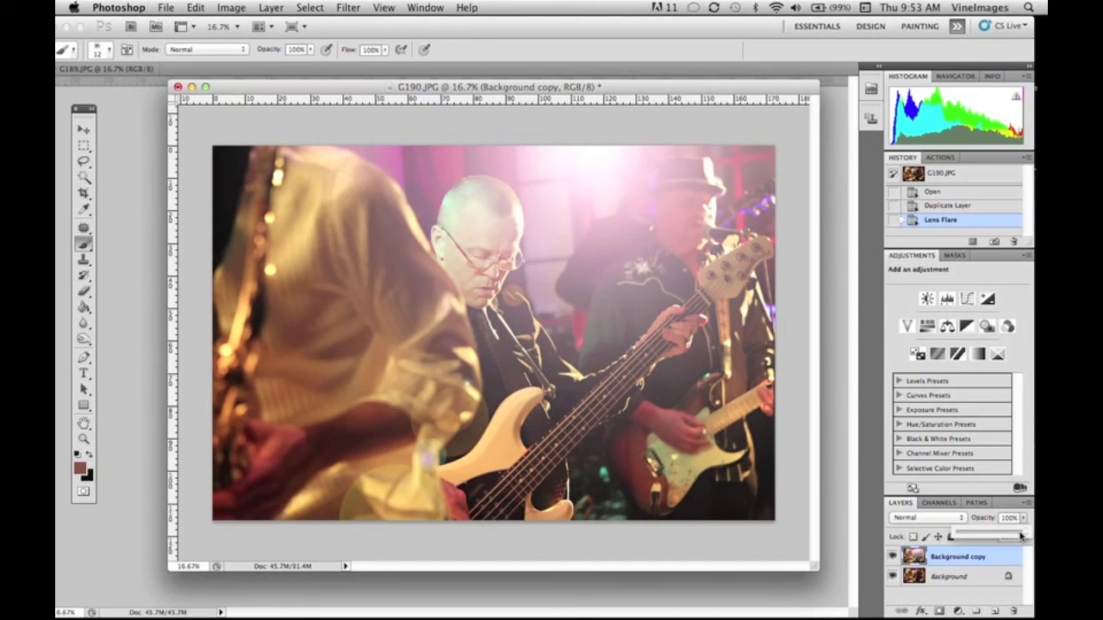
pyautogui.moveTo(1015, 535); pyautogui.dragTo(1014, 536)
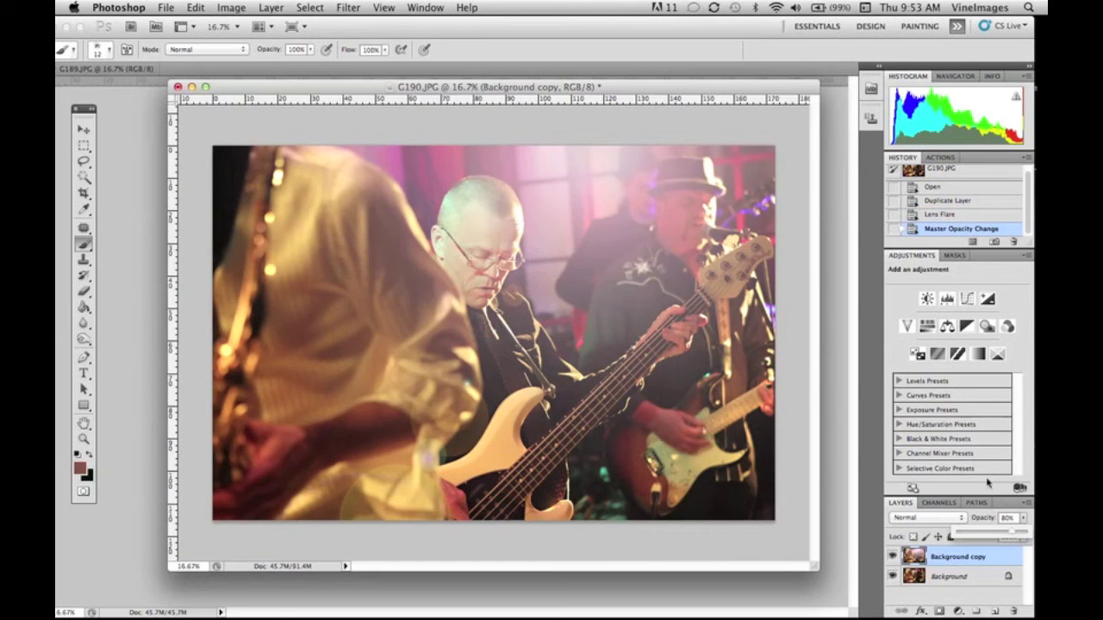
pyautogui.click(929, 214)
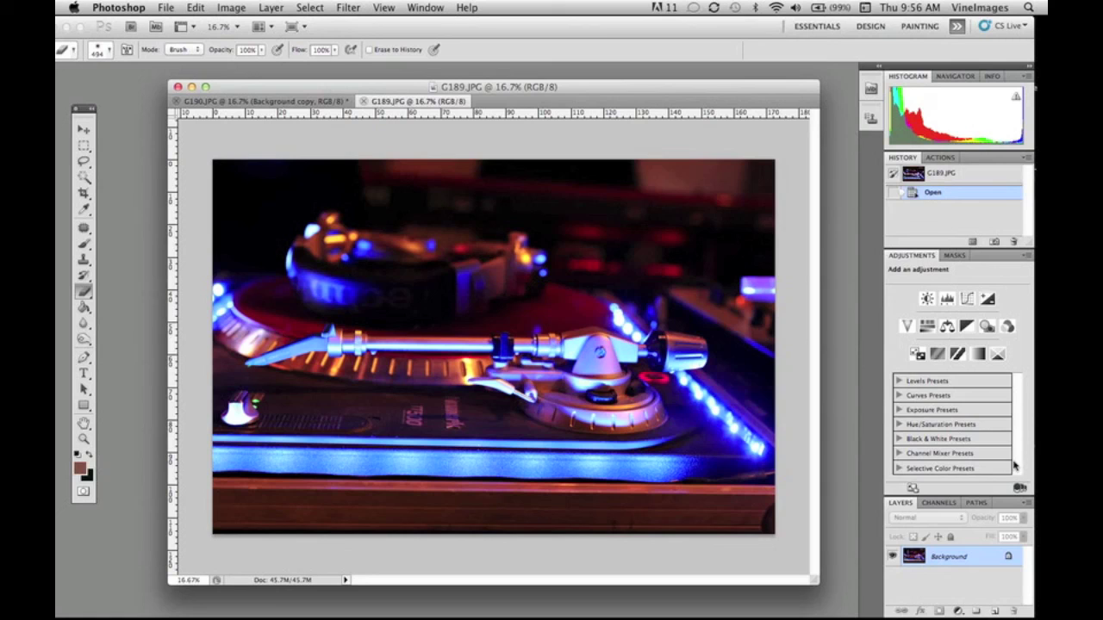
# Step: Duplicate the Background layer of the turntable photo G189.JPG
pyautogui.click(1026, 504)
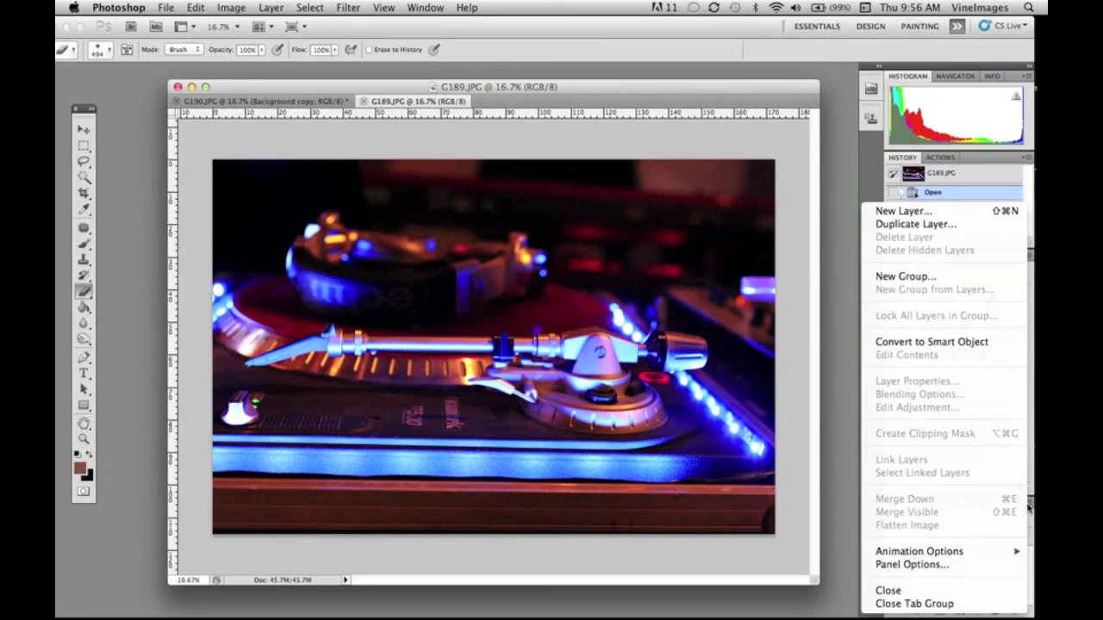
pyautogui.click(939, 224)
pyautogui.click(629, 205)
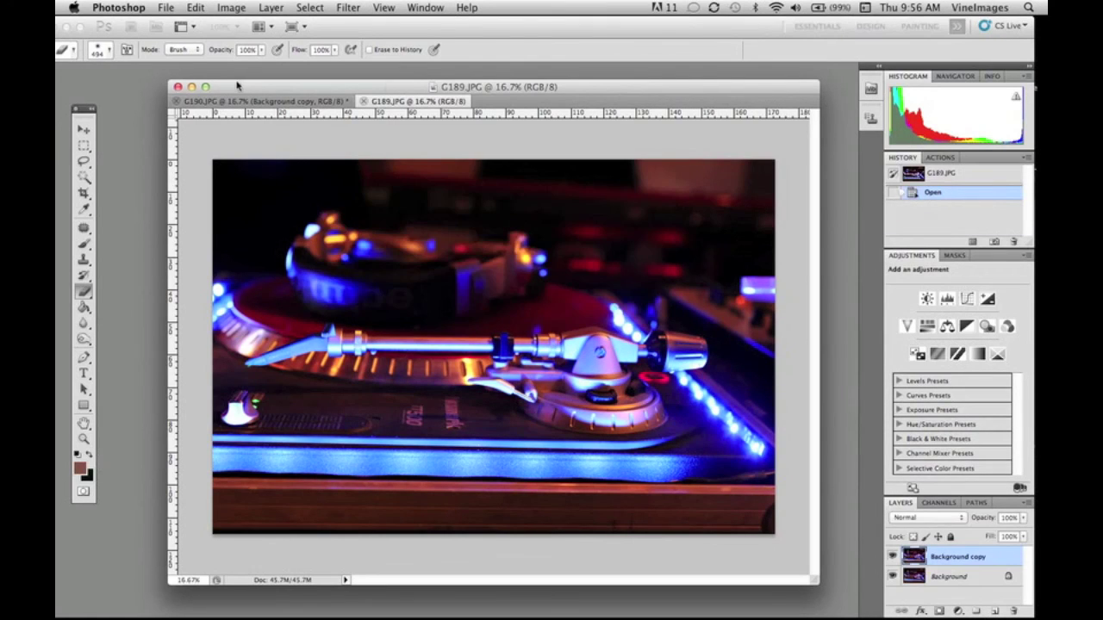
# Step: Try a Movie Prime lens flare at 129% brightness on the duplicated turntable layer
pyautogui.click(348, 7)
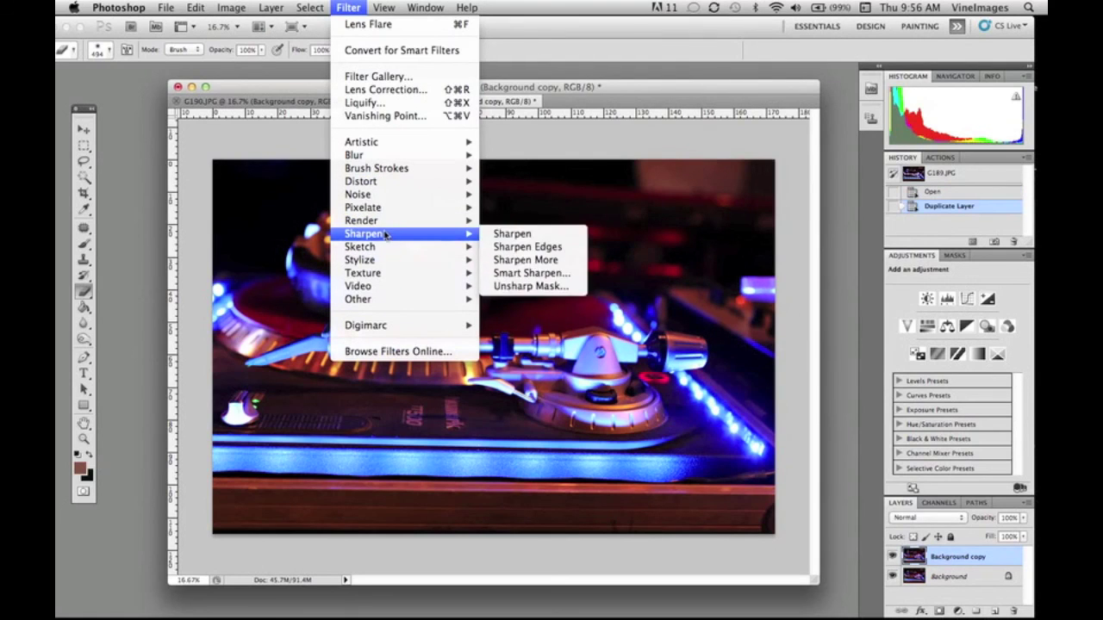
pyautogui.moveTo(385, 223)
pyautogui.click(496, 261)
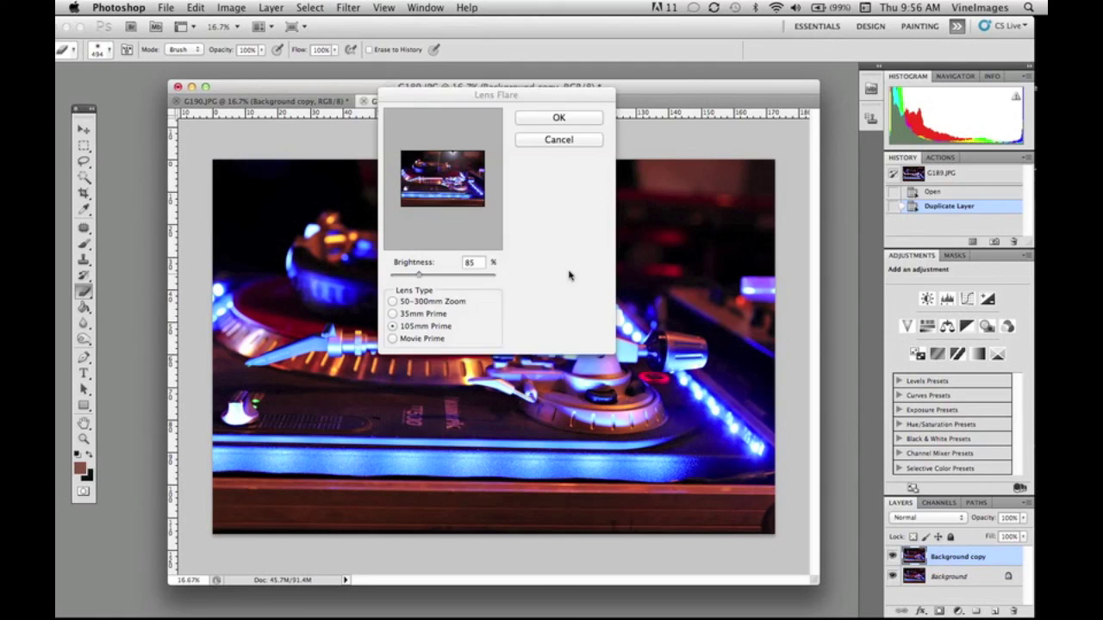
pyautogui.moveTo(421, 276); pyautogui.dragTo(433, 275)
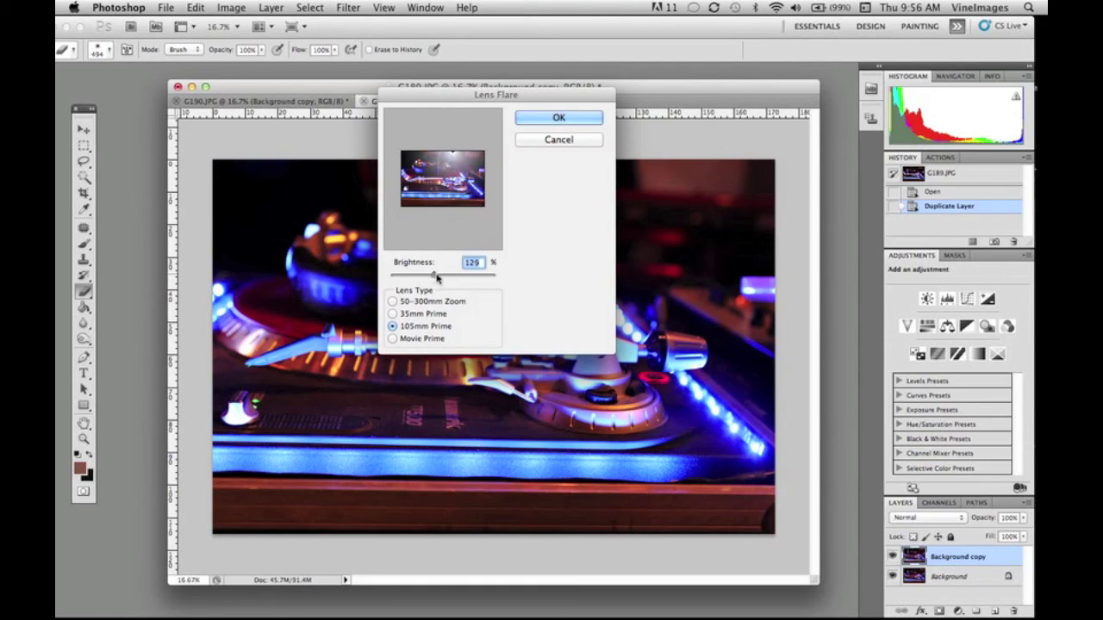
pyautogui.click(394, 340)
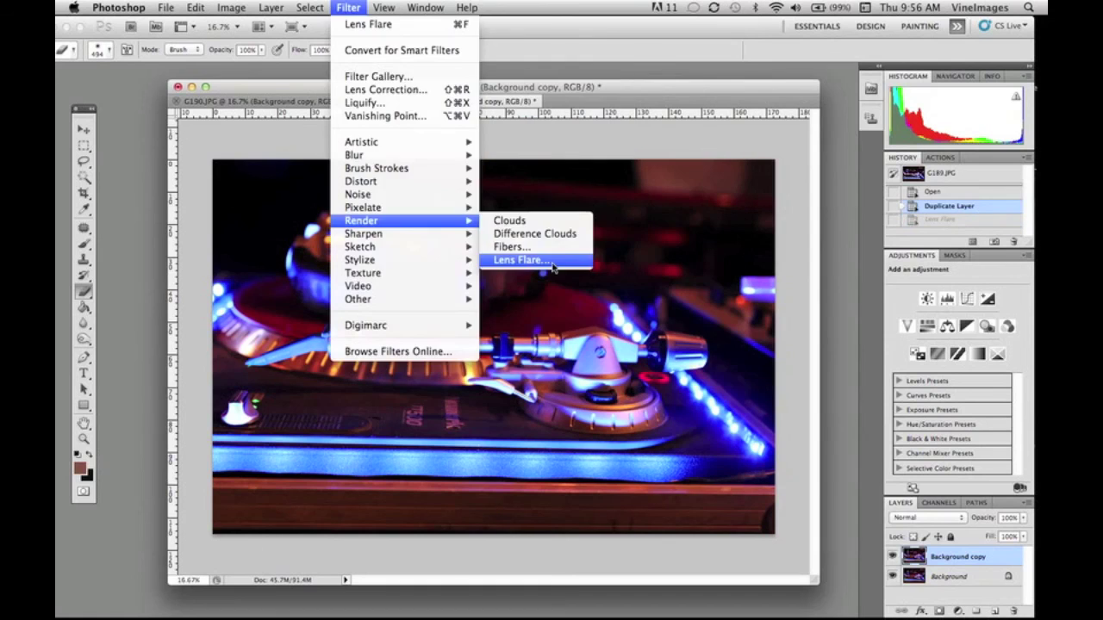
# Step: Render a Movie Prime lens flare at 171% brightness in the dark background above the tonearm's base
pyautogui.click(551, 266)
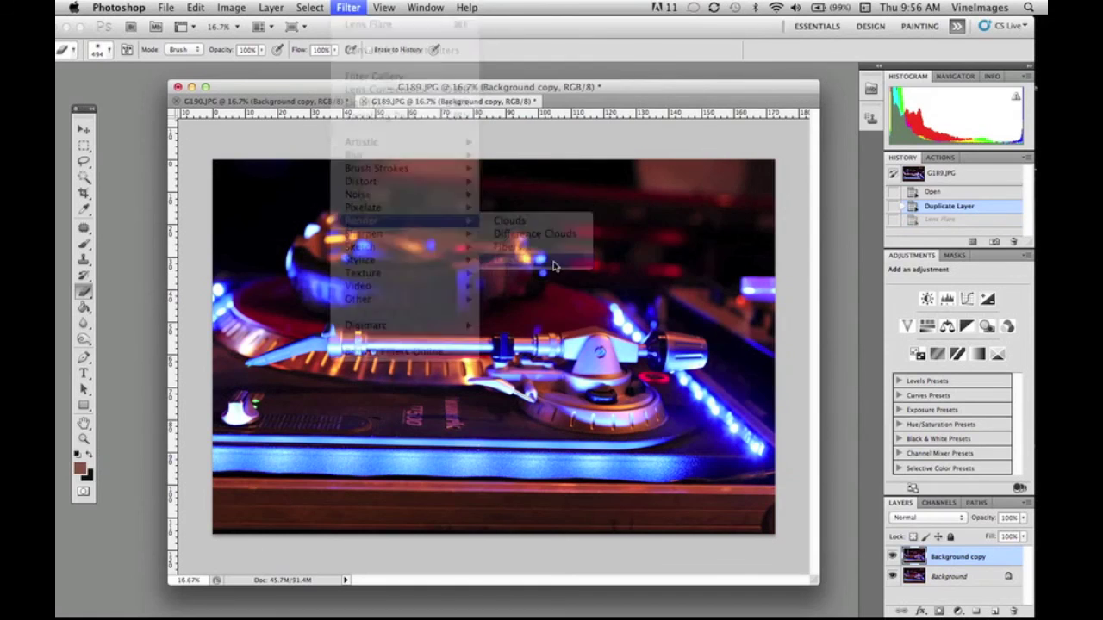
pyautogui.moveTo(429, 275); pyautogui.dragTo(448, 275)
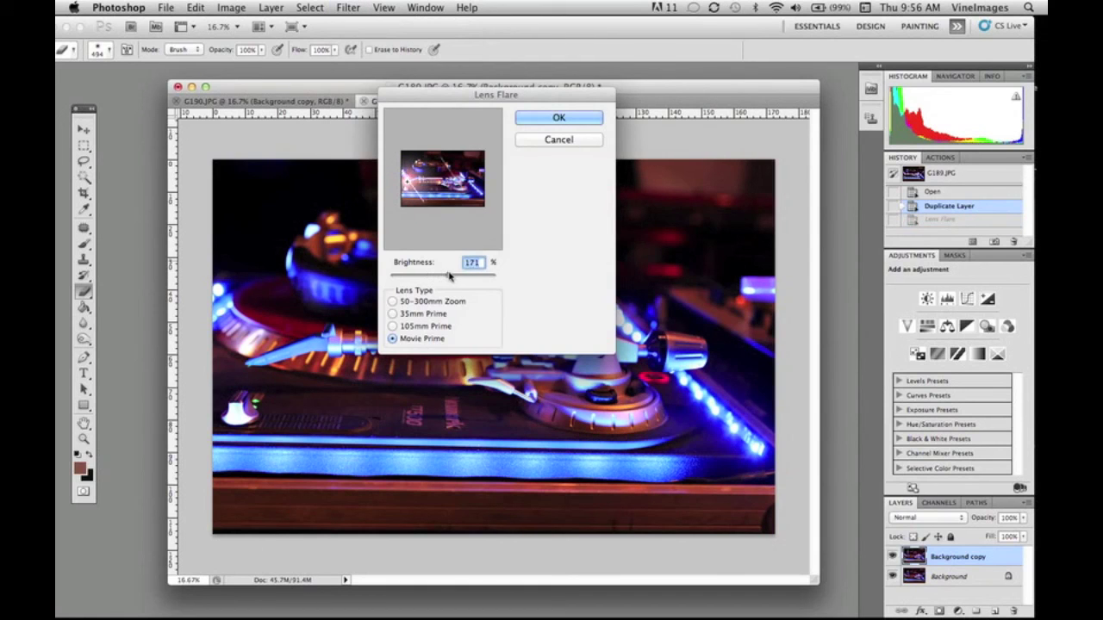
pyautogui.click(454, 168)
pyautogui.moveTo(454, 169); pyautogui.dragTo(464, 166)
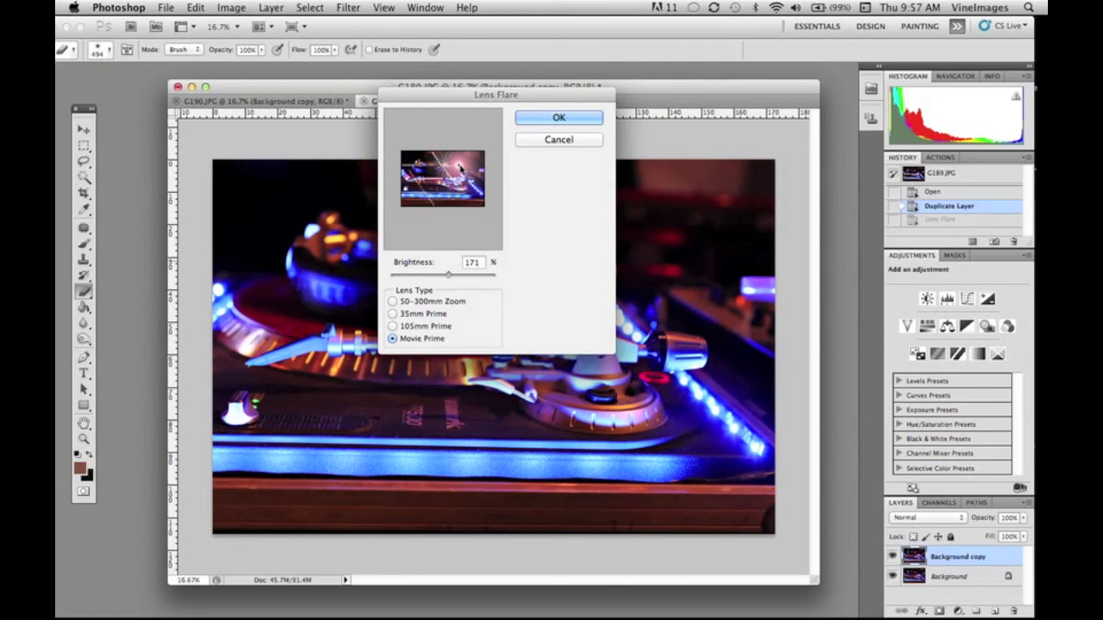
pyautogui.click(549, 118)
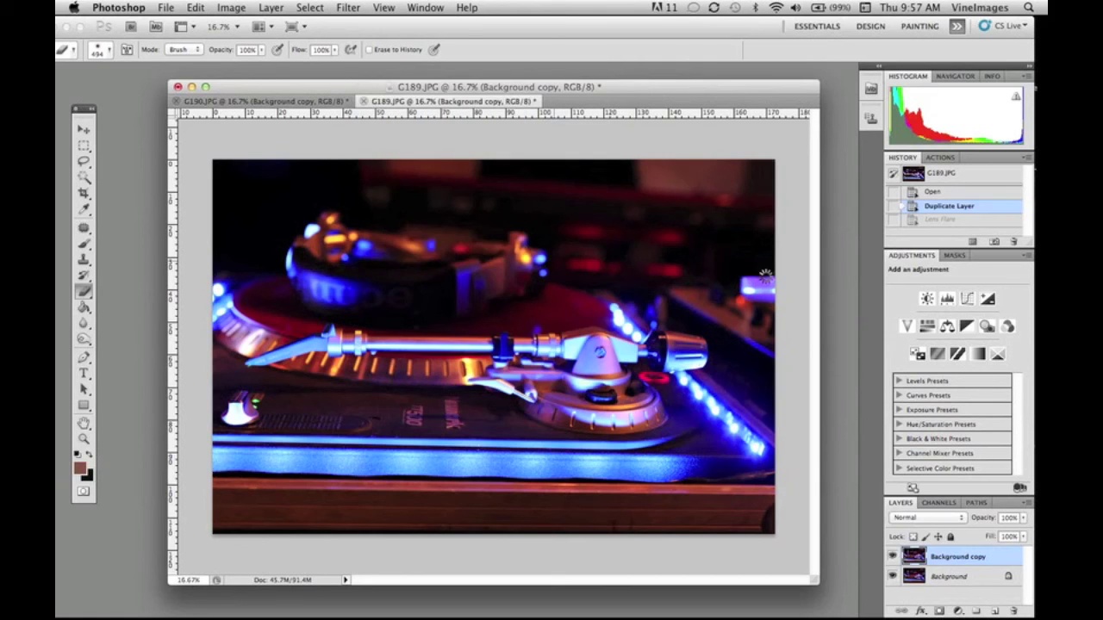